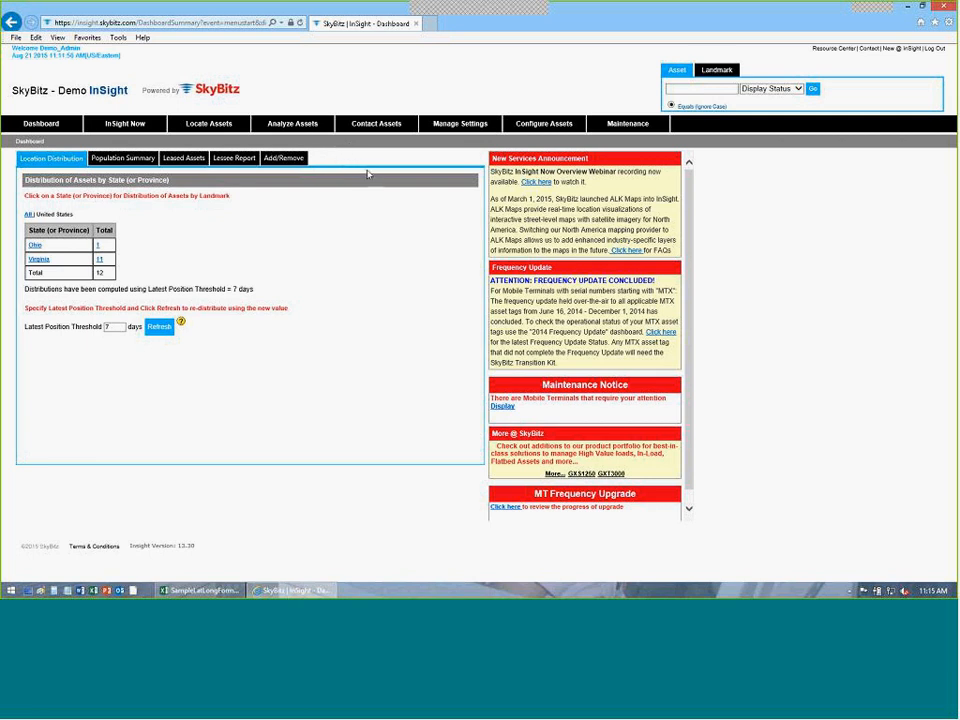
Open a blank Create ALK Route form via Manage Settings > RouteFence > Route Editor.
click(478, 133)
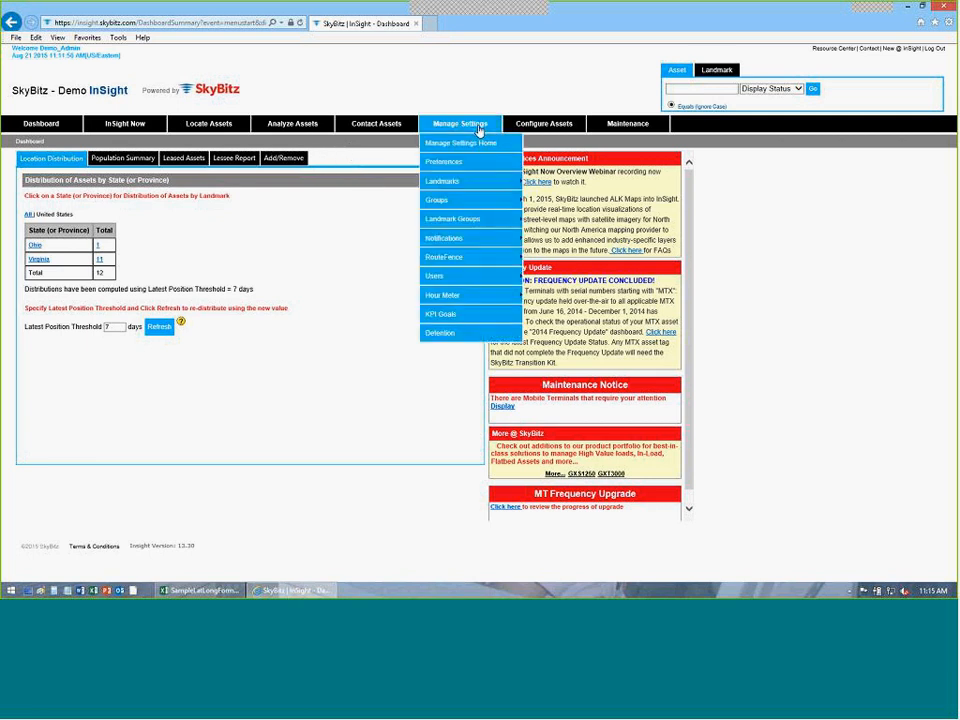
mouse_move(482, 258)
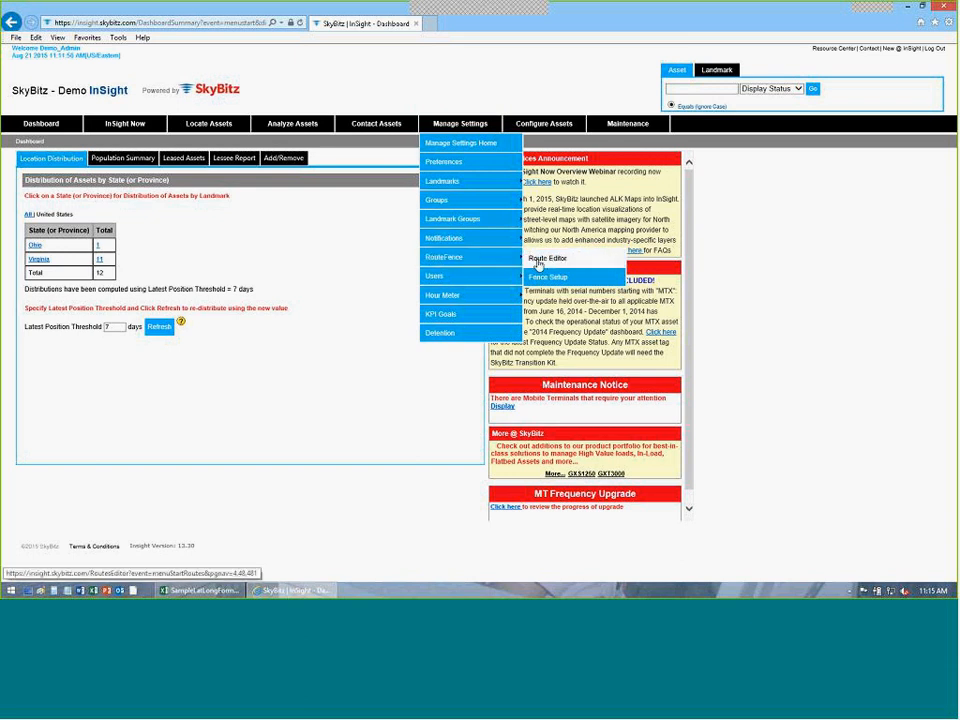
click(545, 259)
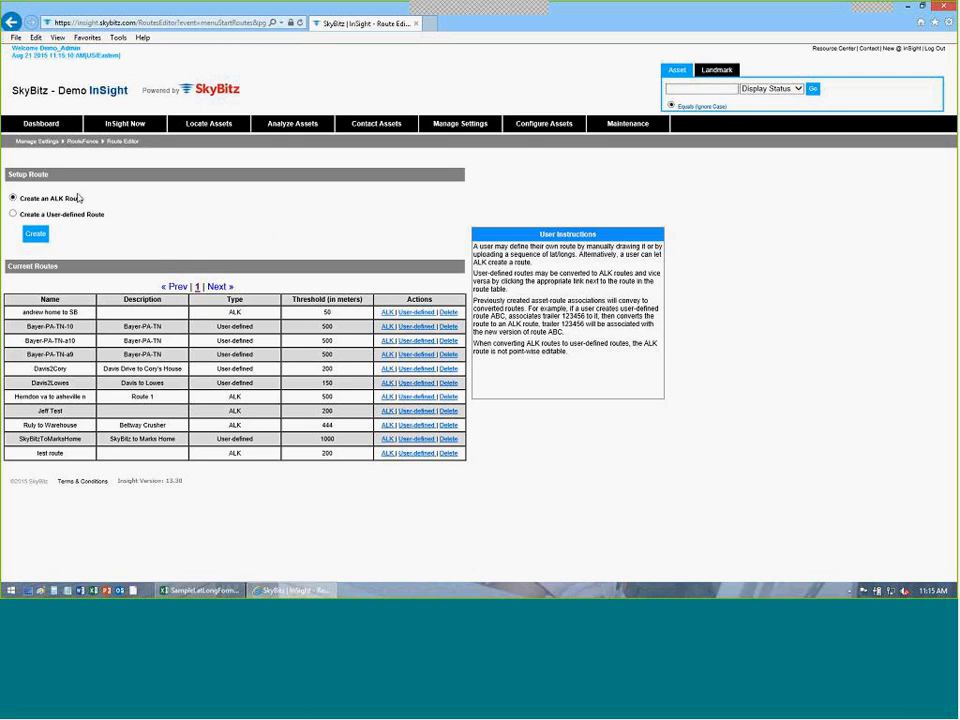
click(37, 236)
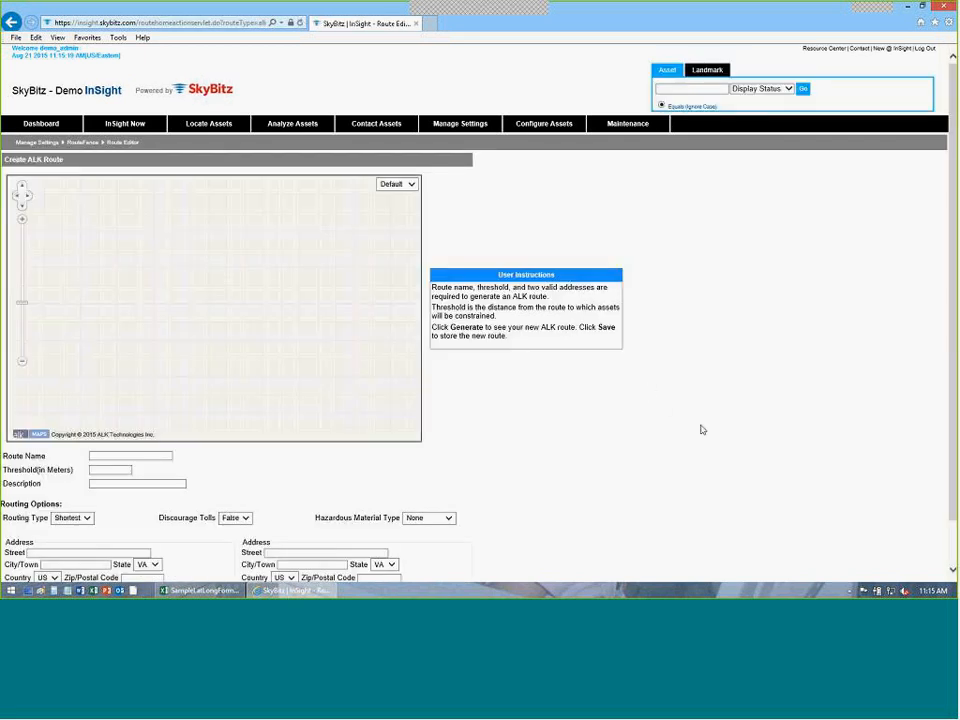
scroll(600, 430, down, 1)
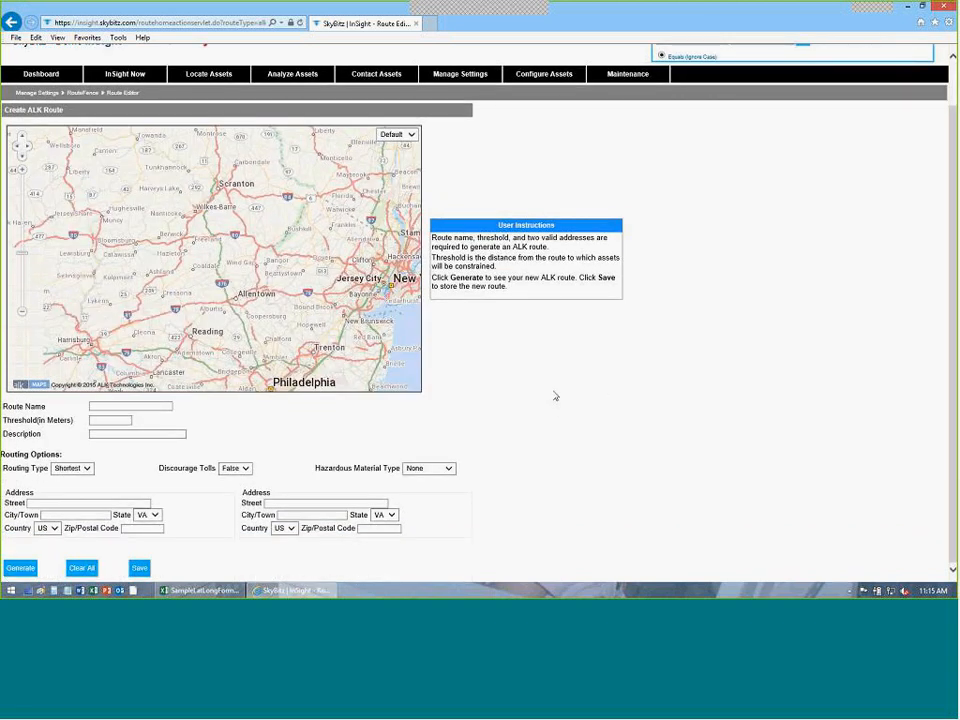
click(117, 408)
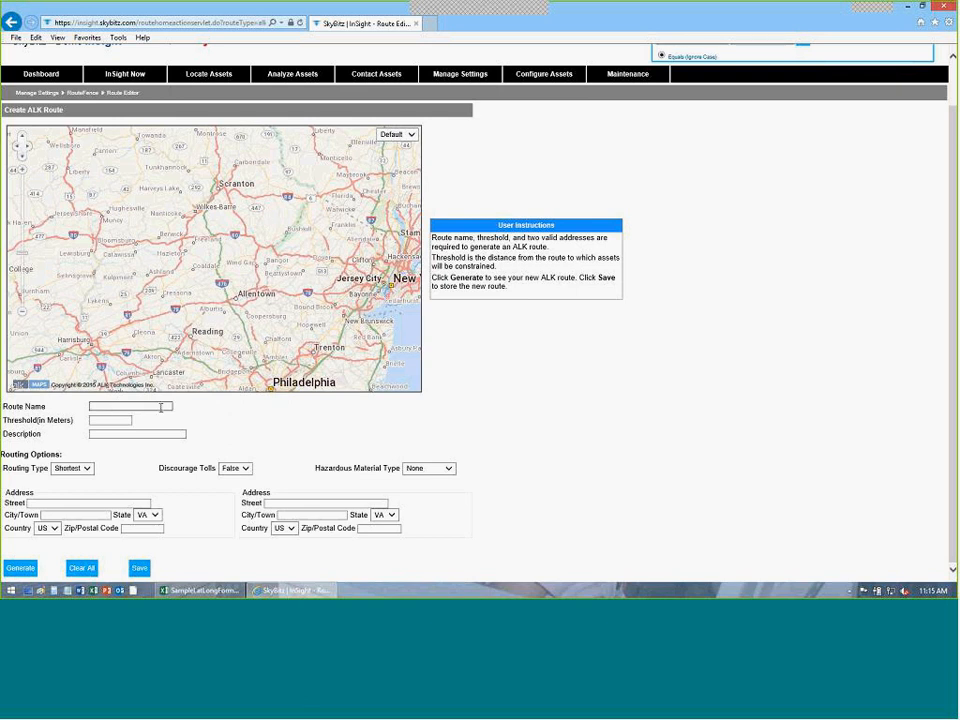
key(Tab)
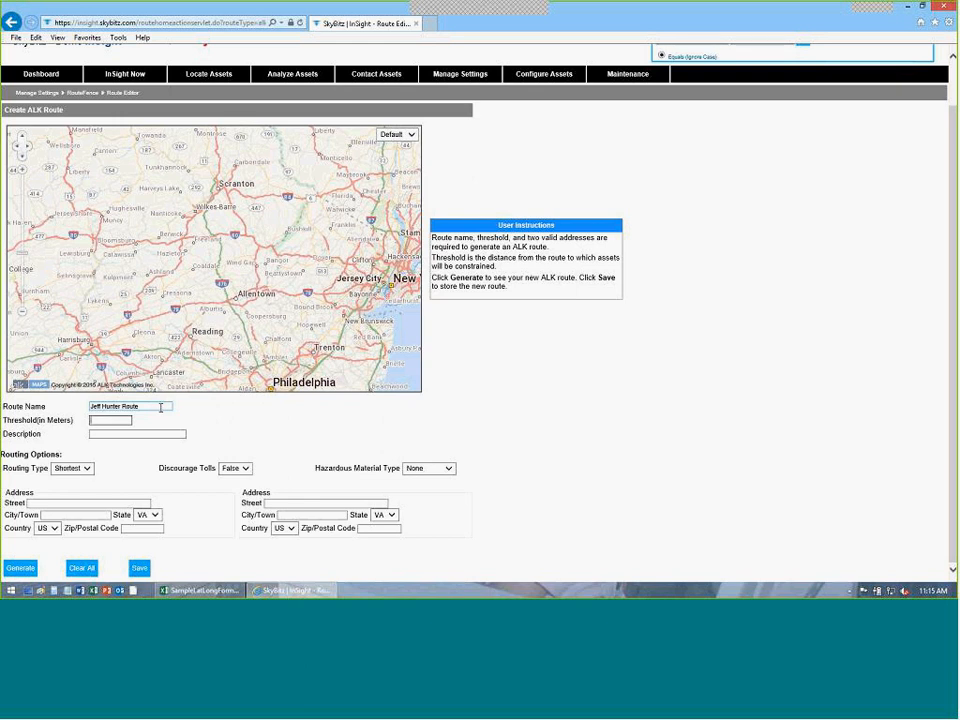
text(500)
click(156, 433)
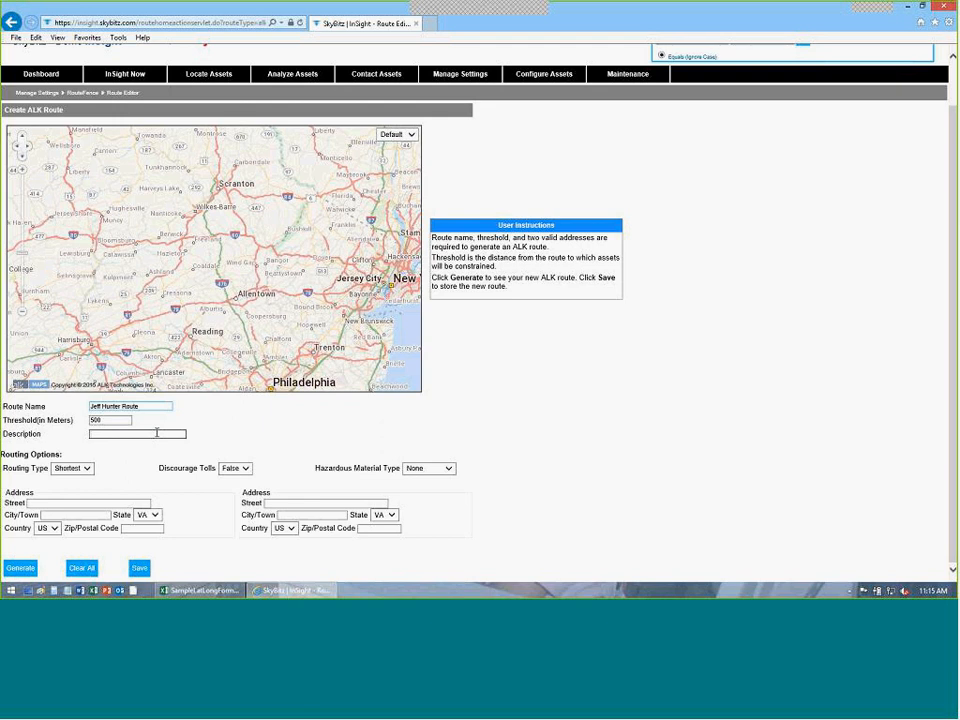
text(Jeff R)
text(rom Herndon to Ashhville)
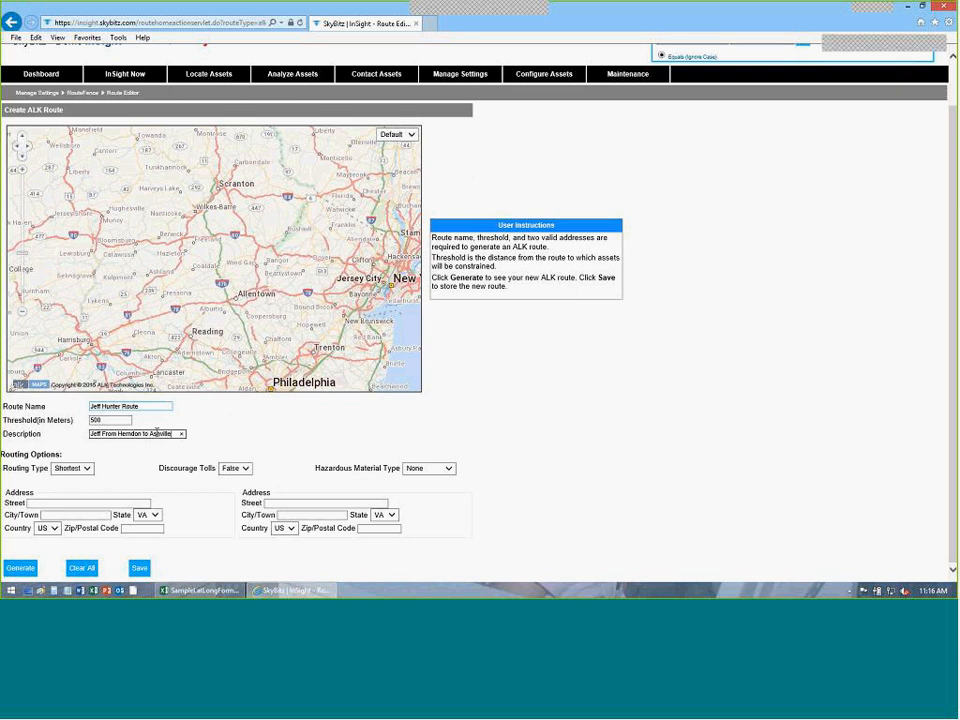
click(142, 471)
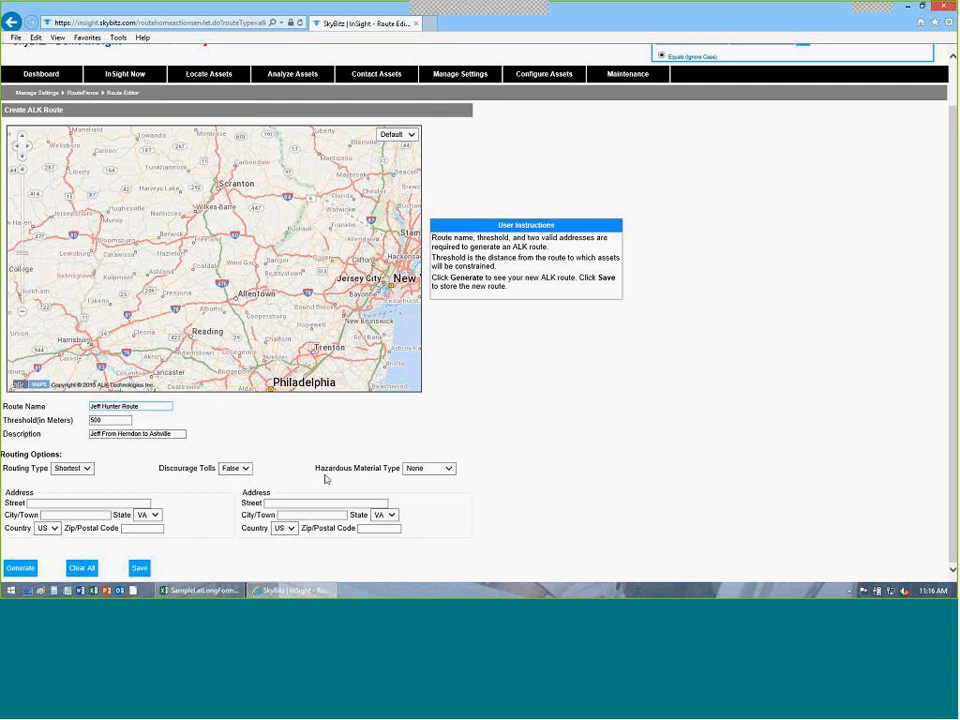
Keep Hazardous Material as None and enter the start address 123 Main st, Herndon.
click(448, 469)
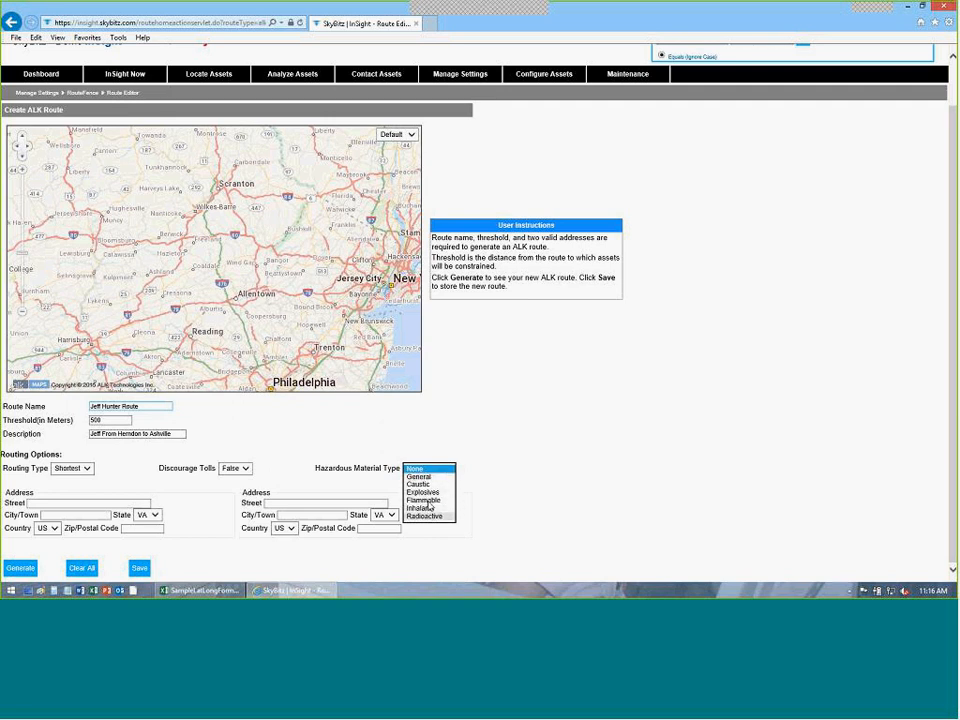
click(291, 448)
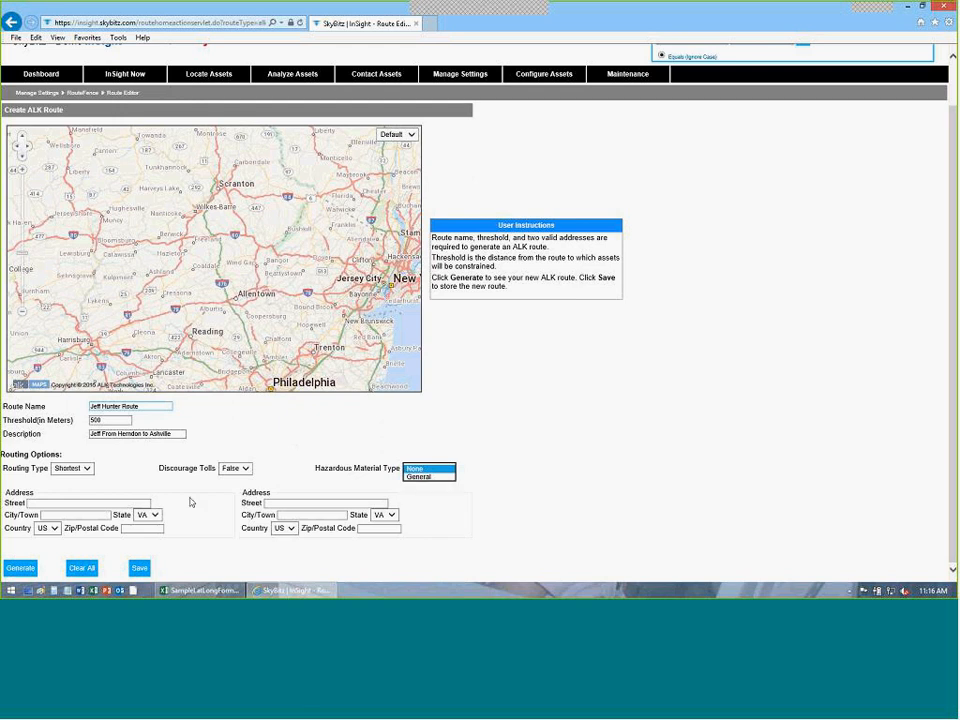
click(55, 505)
text(123 Main st)
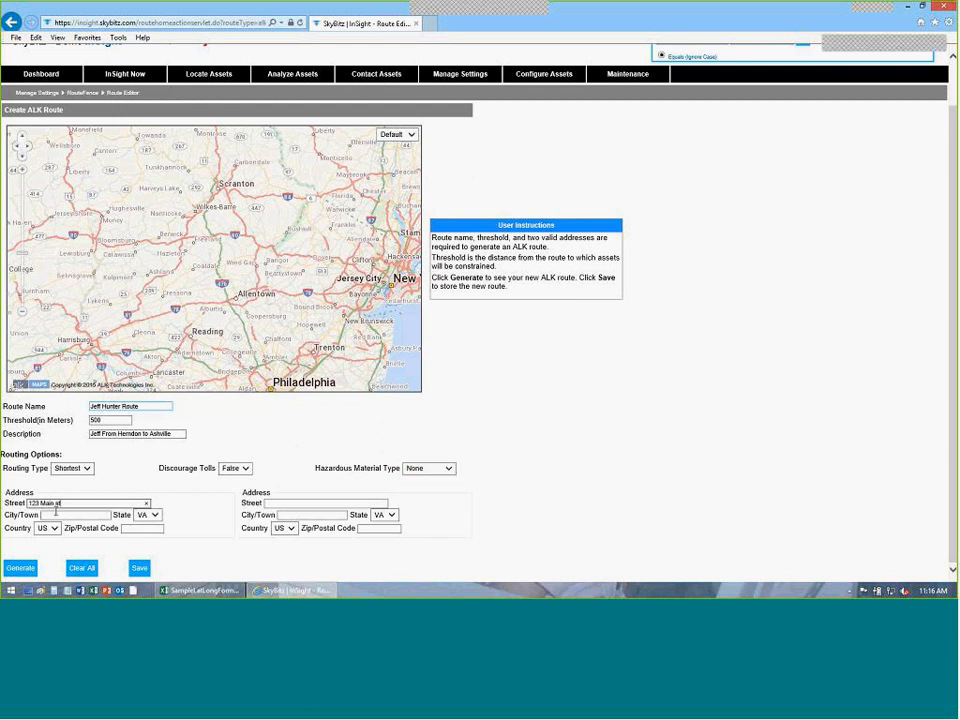
click(55, 513)
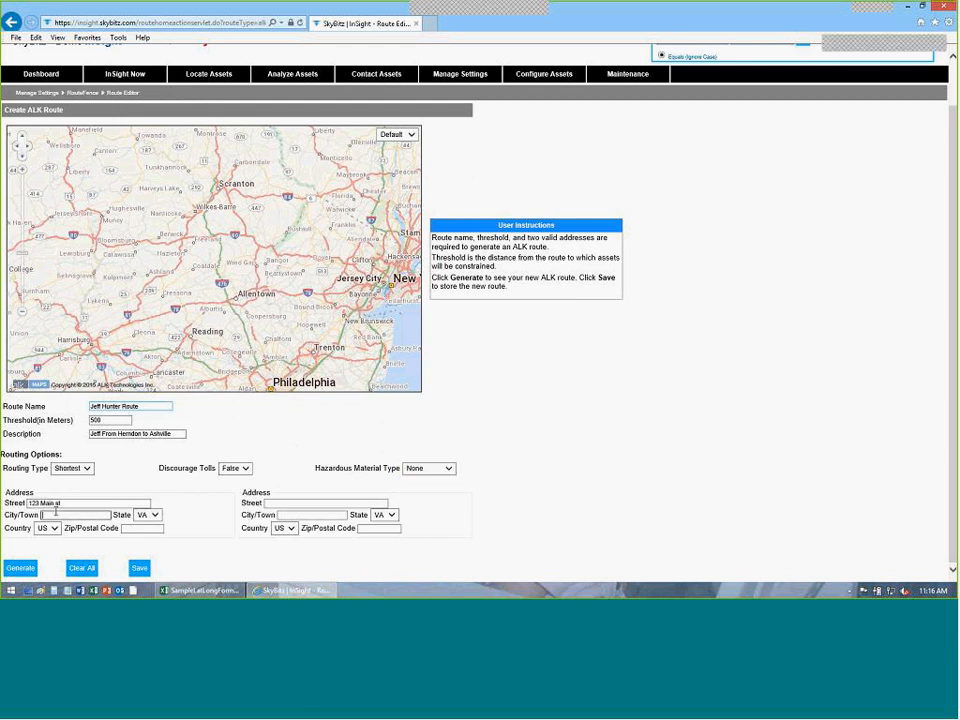
text(Herndon)
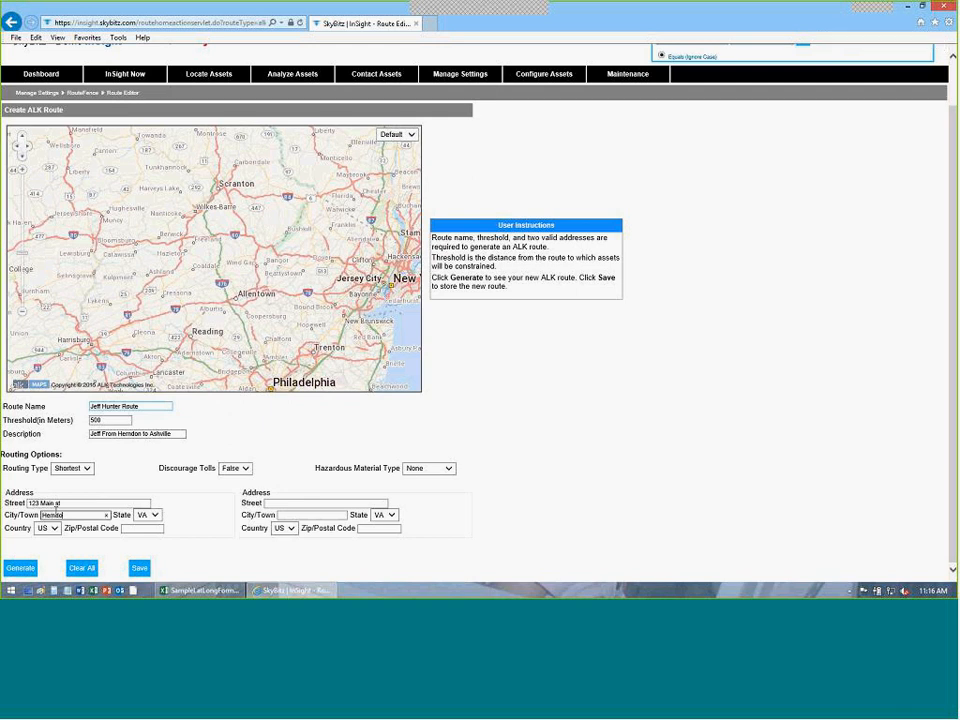
key(Tab)
key(Tab)
key(Tab)
key(Tab)
key(Tab)
Enter the destination 123 Main St, Asheville, NC and generate the route.
text(123 M)
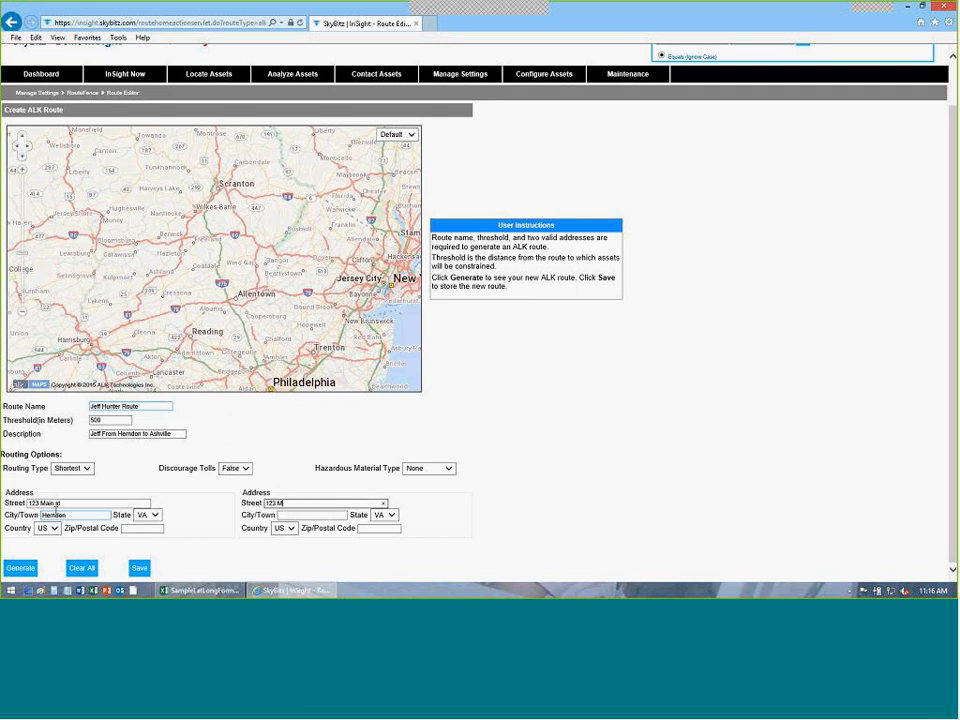
text(ain St)
key(Tab)
text(Ash)
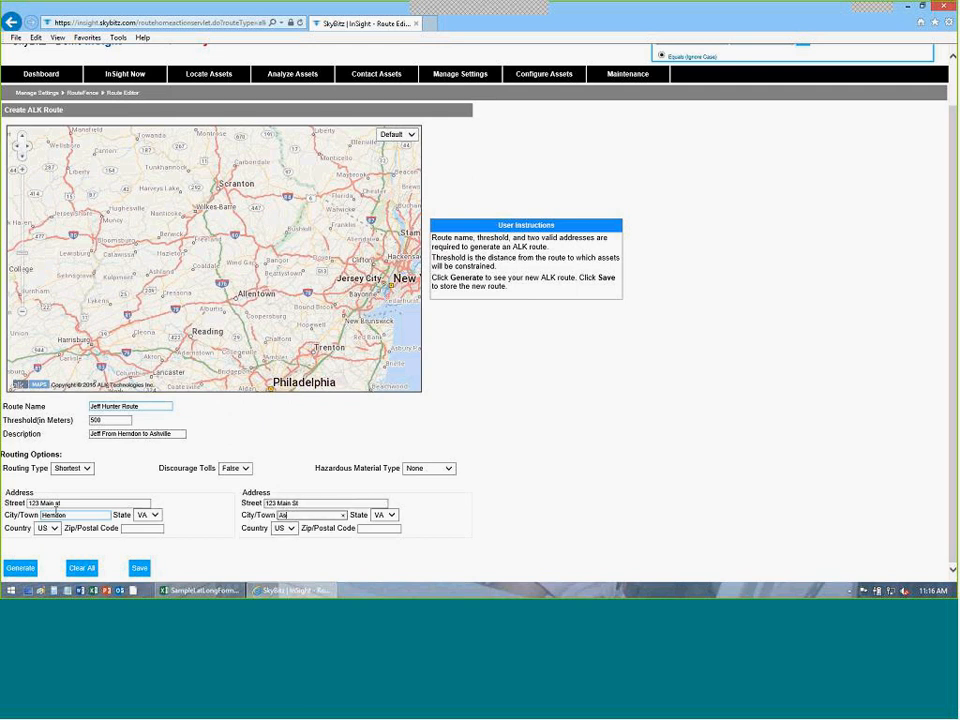
text(eville)
key(Tab)
text(nc)
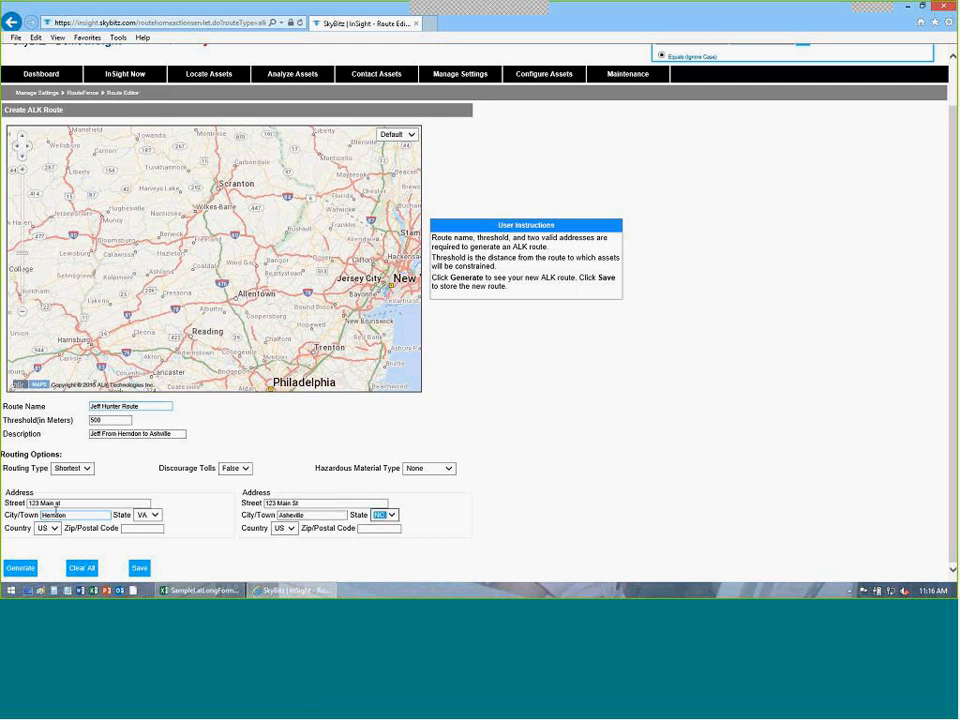
click(20, 568)
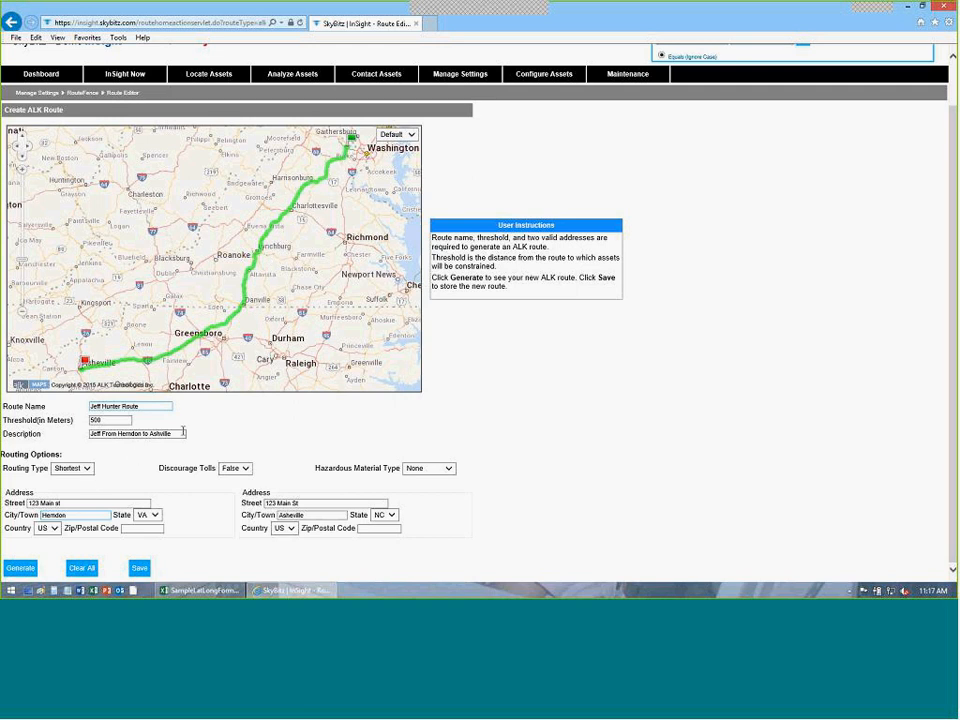
Regenerate the route with Practical routing type and save it.
click(84, 469)
click(78, 477)
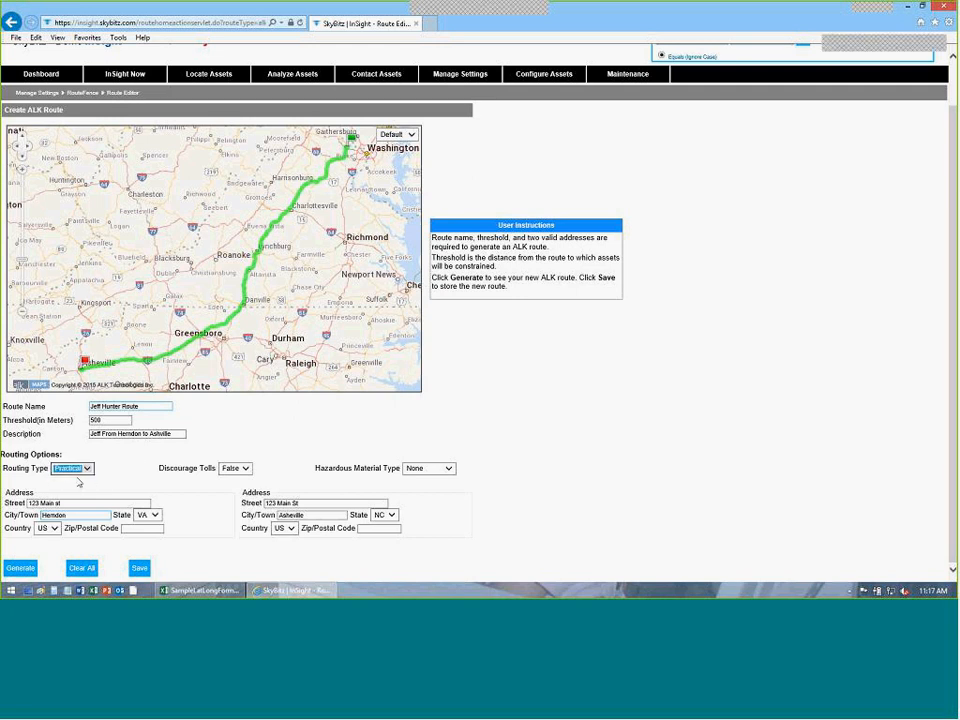
click(22, 568)
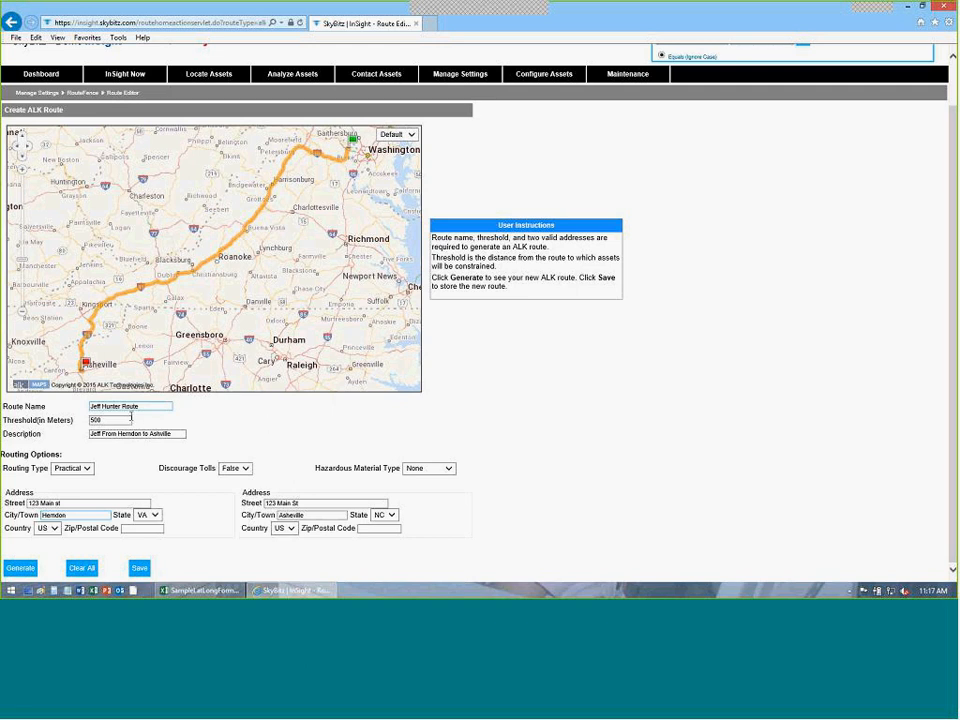
click(140, 568)
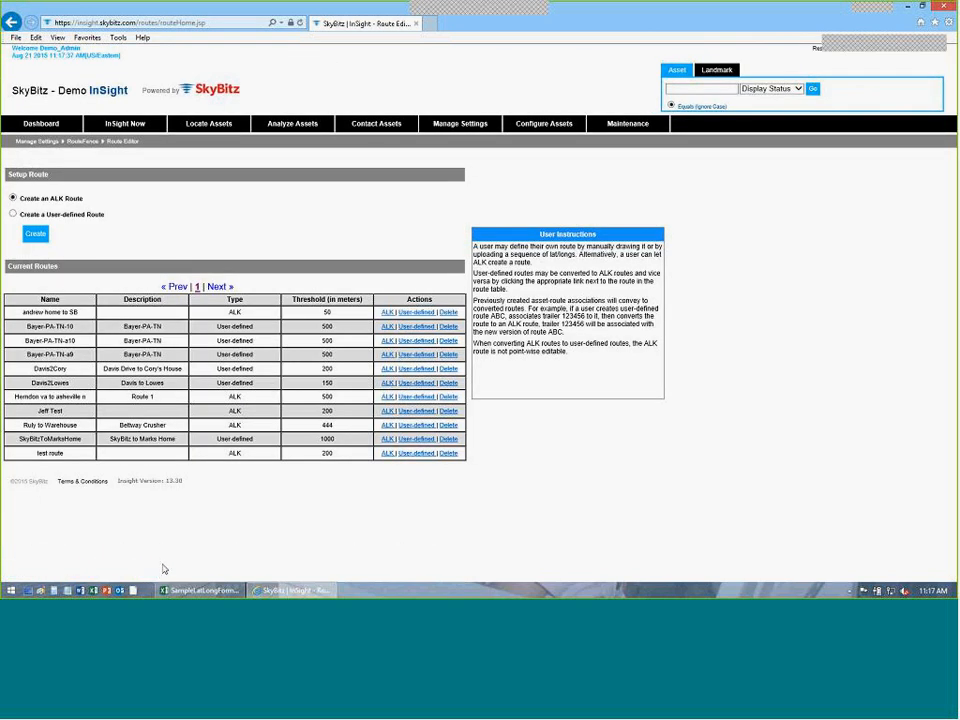
Select 'Create a User-defined Route' on the RouteFence page and open its blank form.
right_click(578, 421)
click(242, 225)
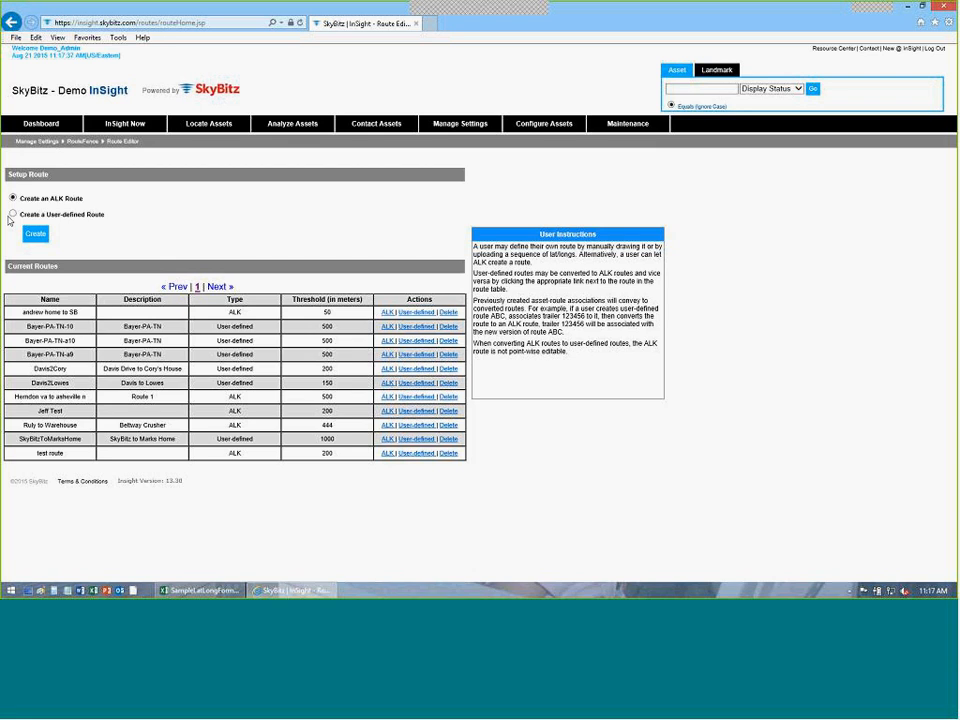
click(13, 214)
click(35, 233)
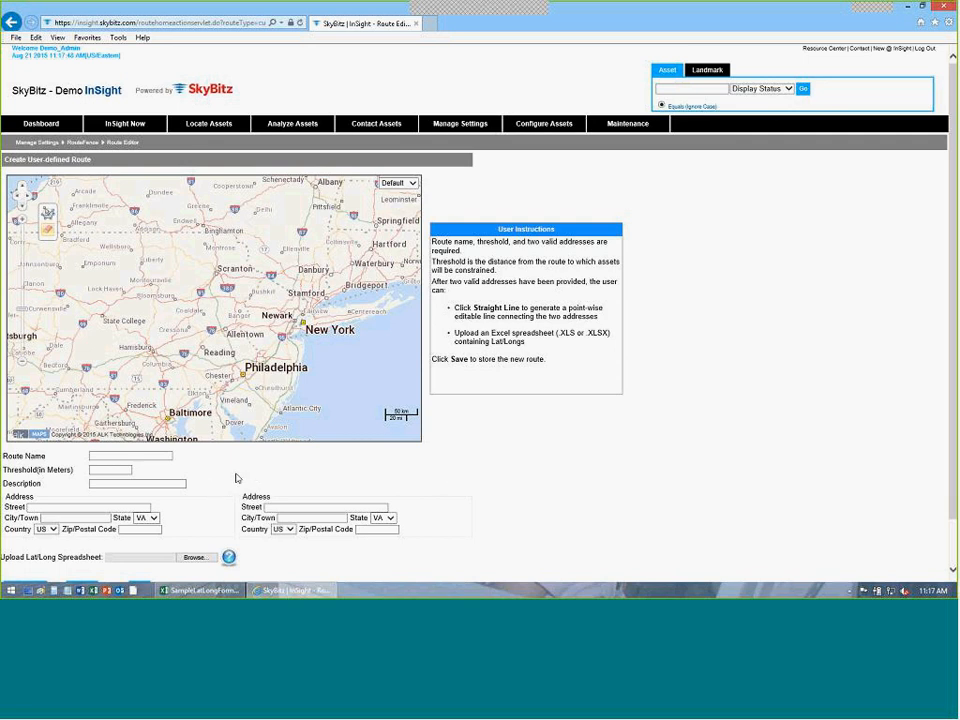
scroll(236, 478, down, 1)
Name the route 'Jeff Manual Route' with a 500 m threshold and description 'Herndon to Great Falls Manual'.
click(85, 455)
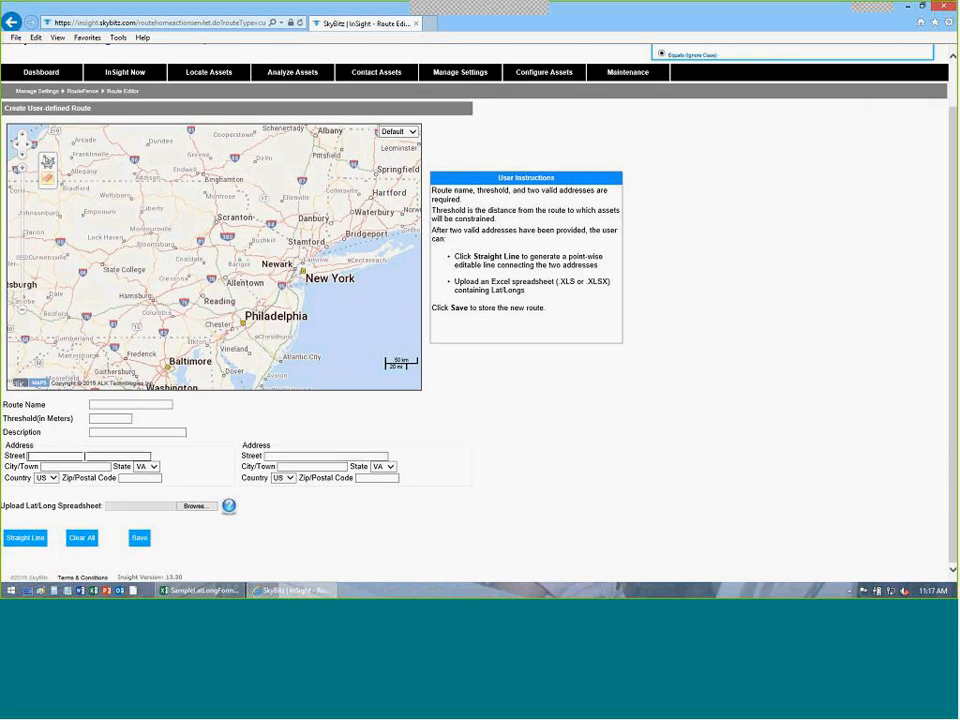
click(116, 405)
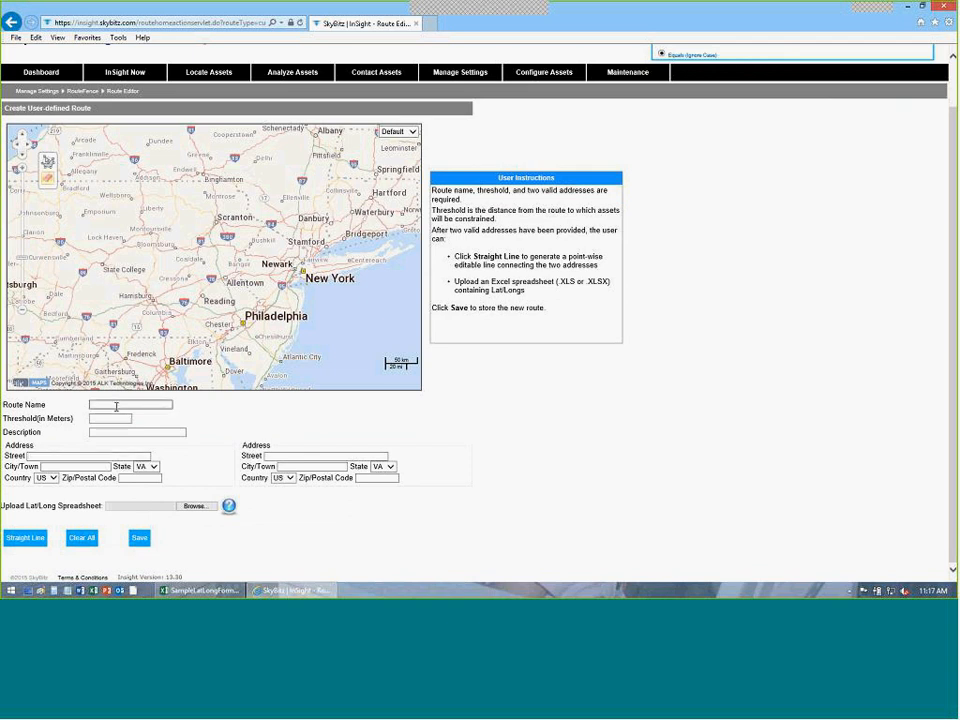
text(Jeff Manual Route)
key(Tab)
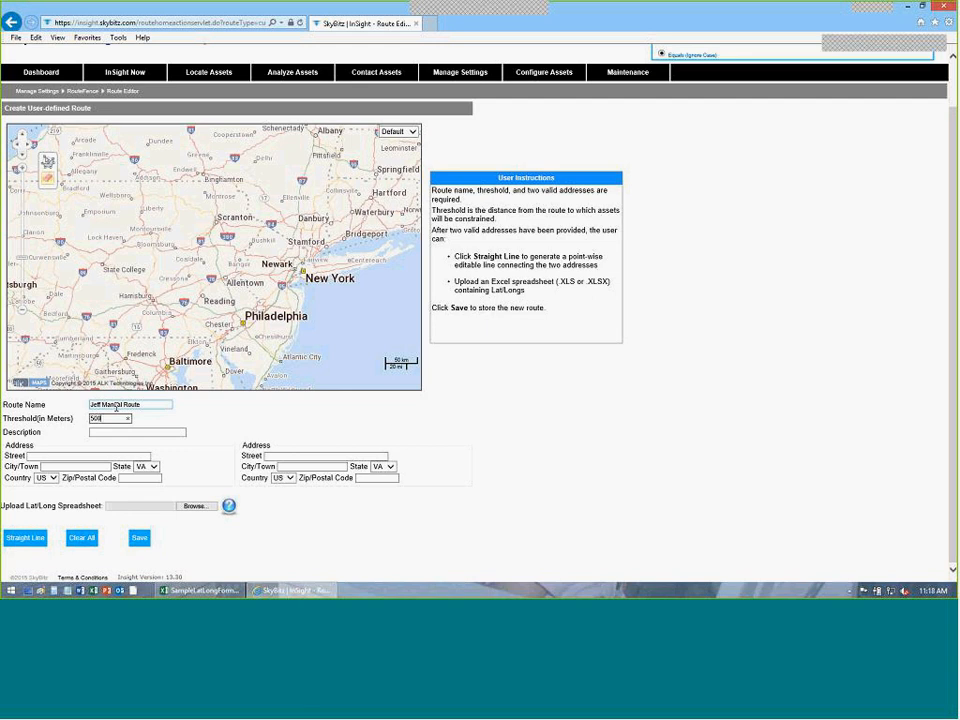
key(Tab)
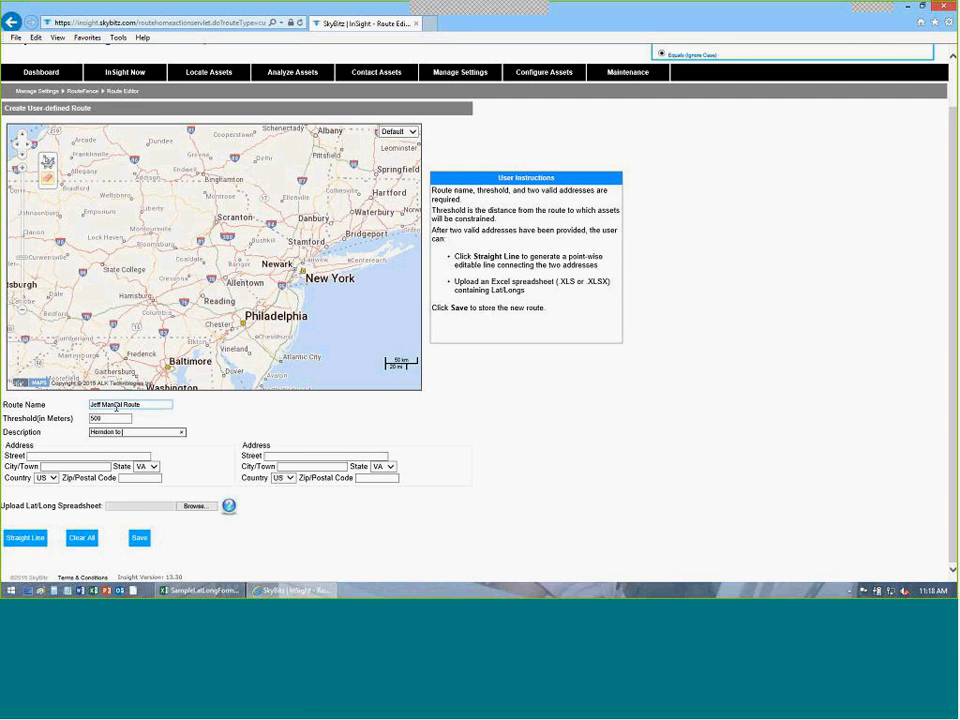
text(Herndon to Great Falls Manual)
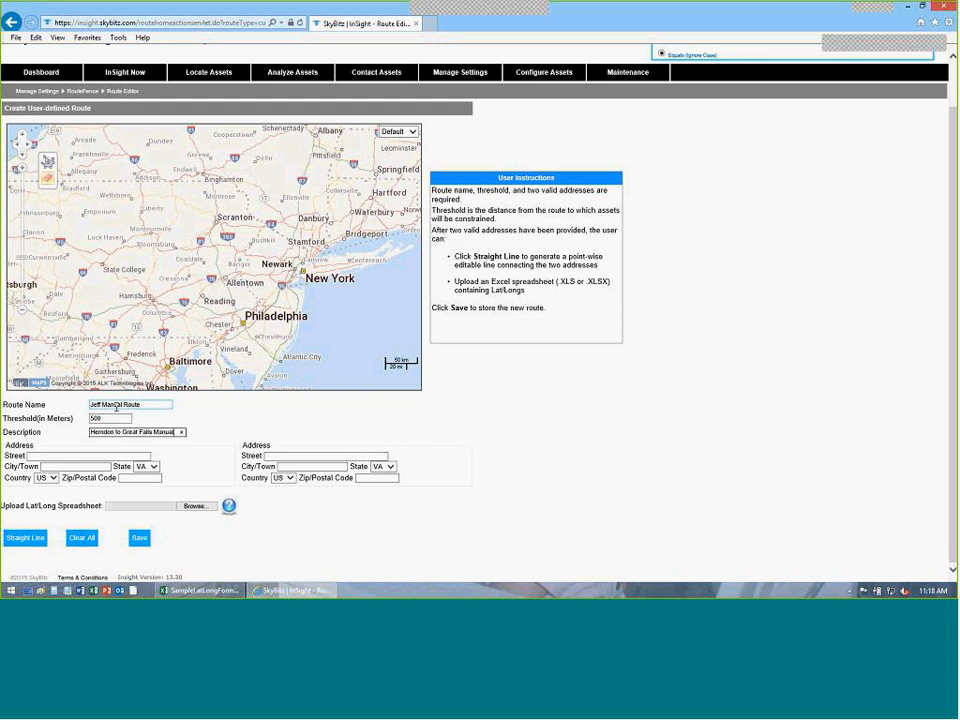
Enter the start address 123 Main St, Herndon.
key(Tab)
text(123 Main St)
key(Tab)
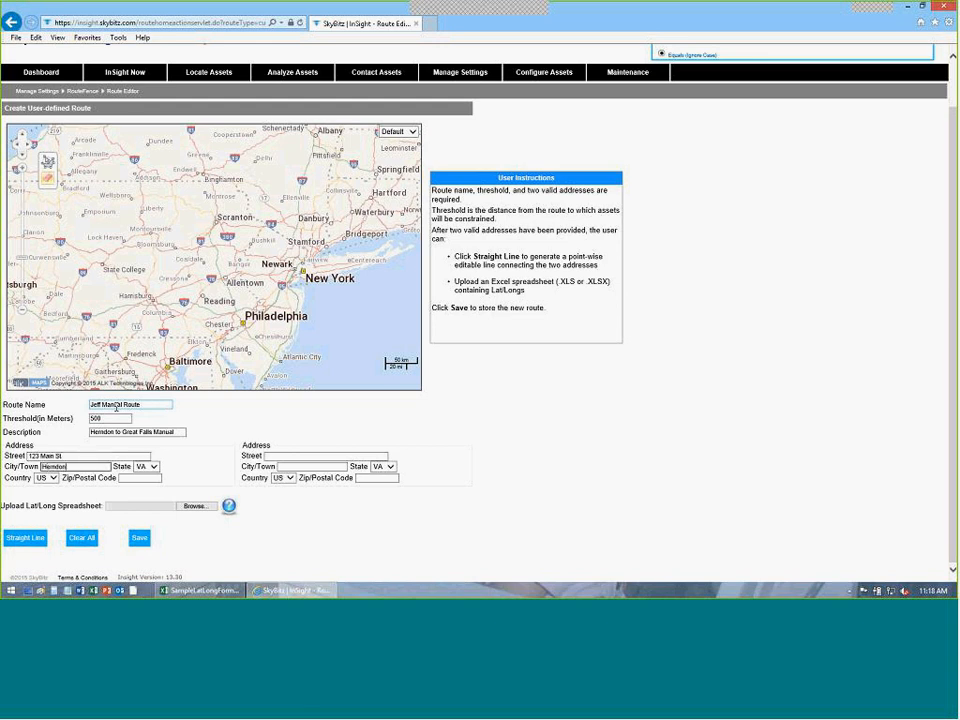
text(Herndon)
key(Tab)
key(Tab)
key(Tab)
text(1)
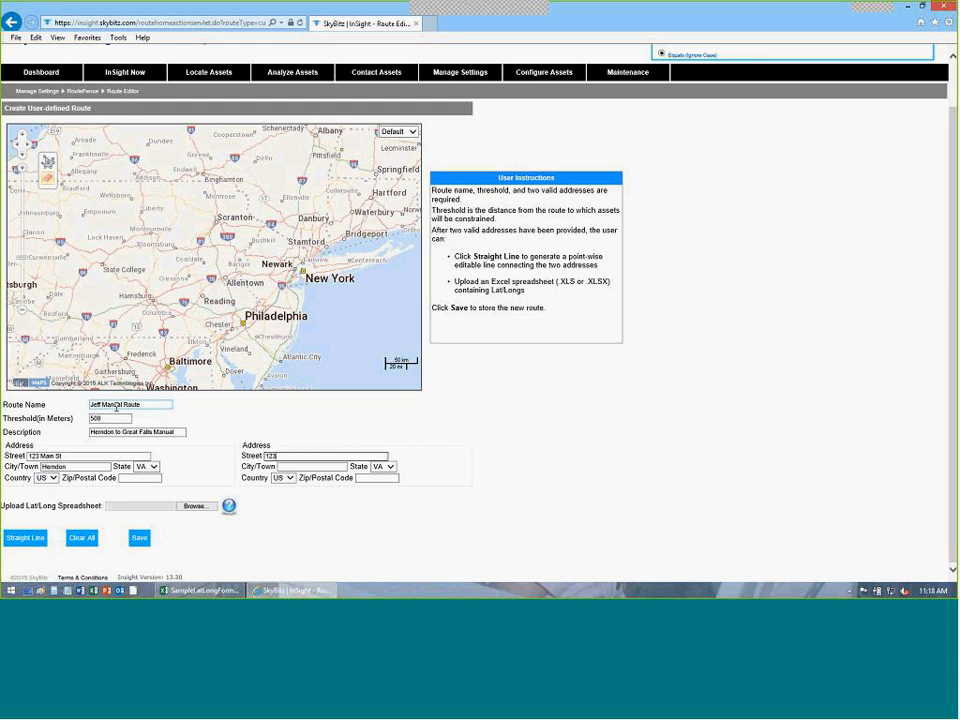
key(Tab)
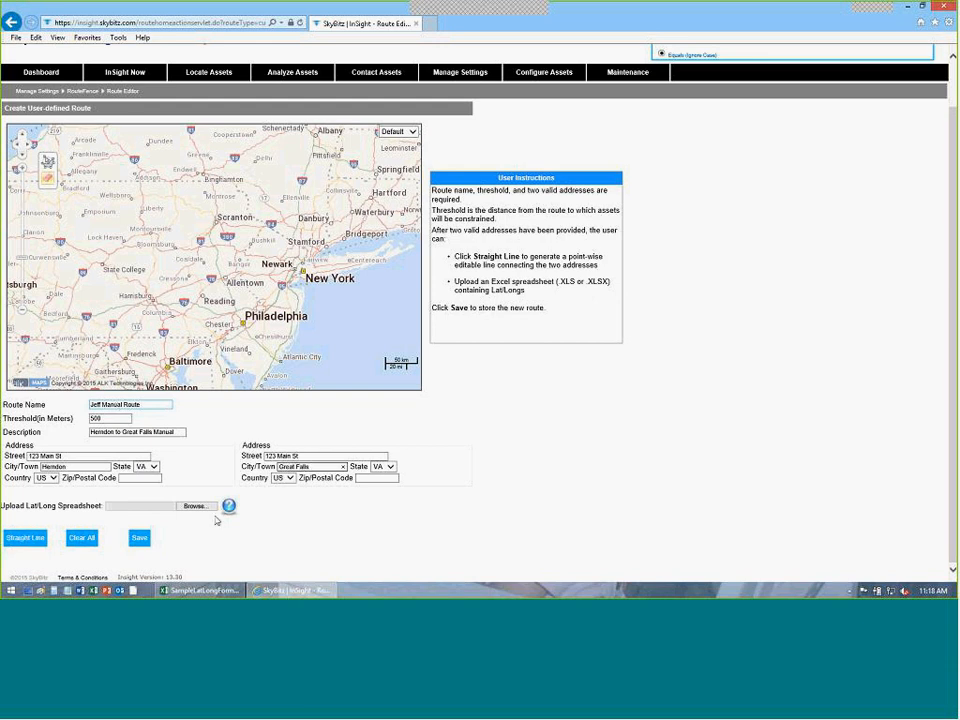
Draw a straight line between the addresses and bend it onto the roads near Herndon.
click(23, 535)
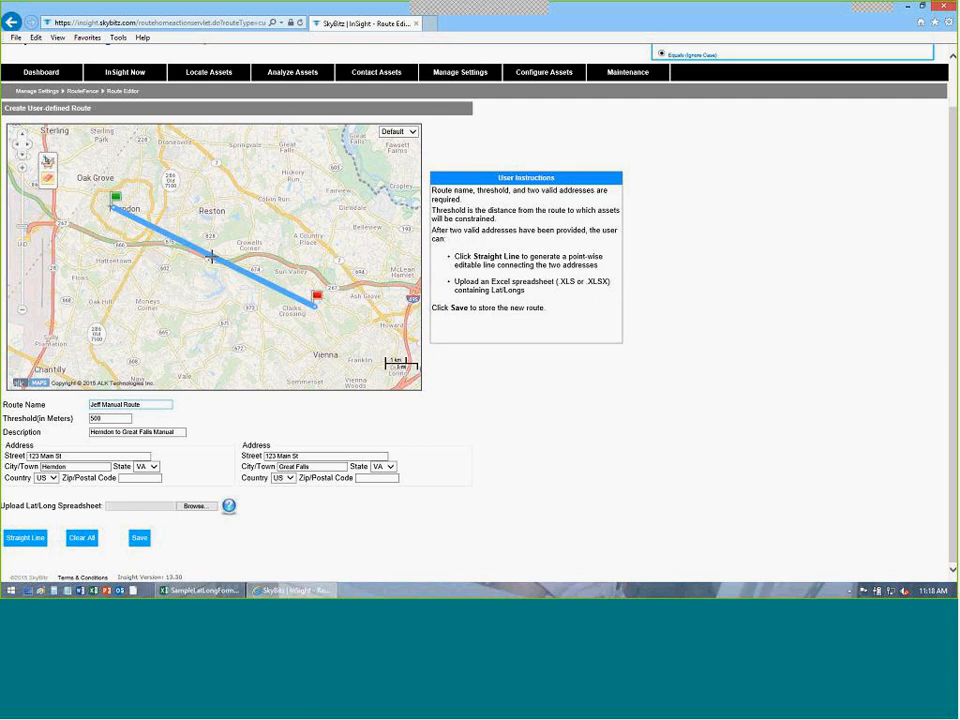
drag(211, 257, 102, 221)
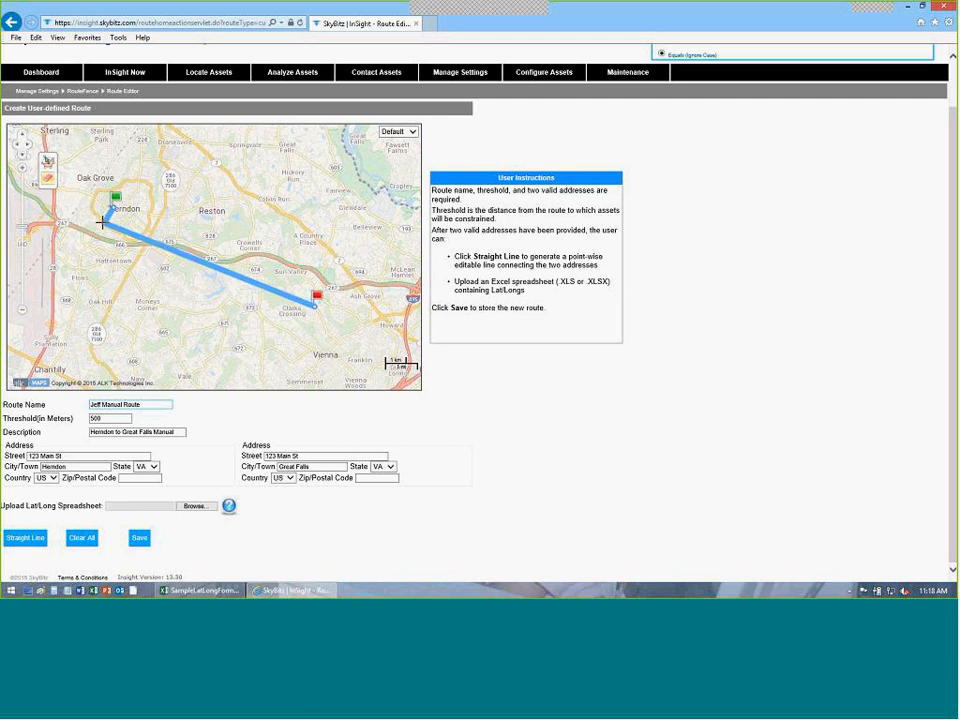
click(23, 170)
drag(70, 282, 257, 311)
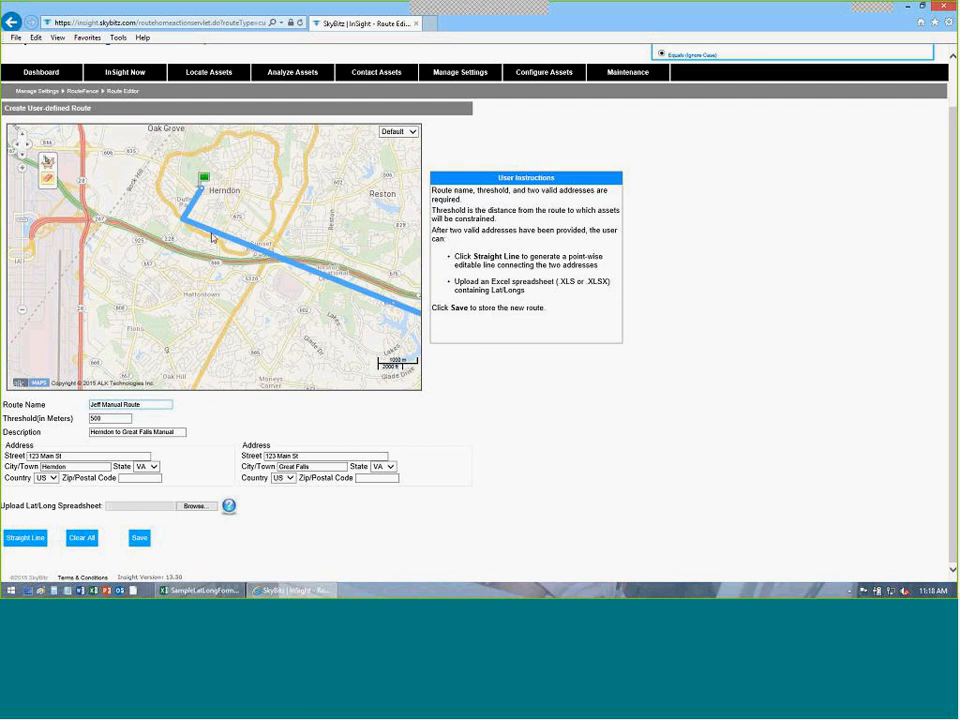
drag(334, 280, 194, 232)
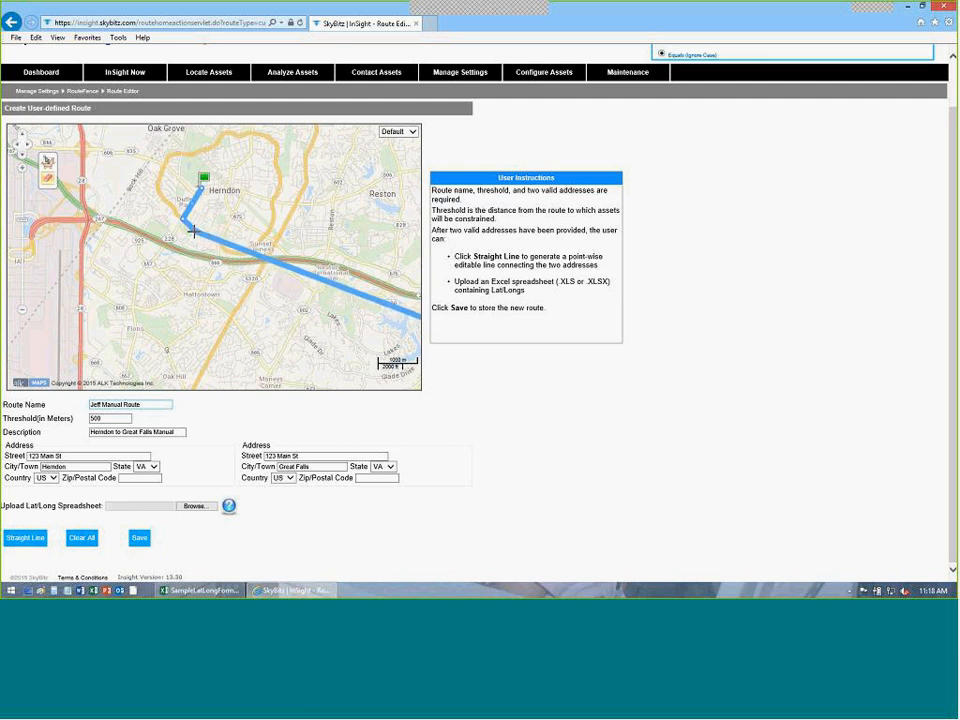
drag(392, 311, 219, 242)
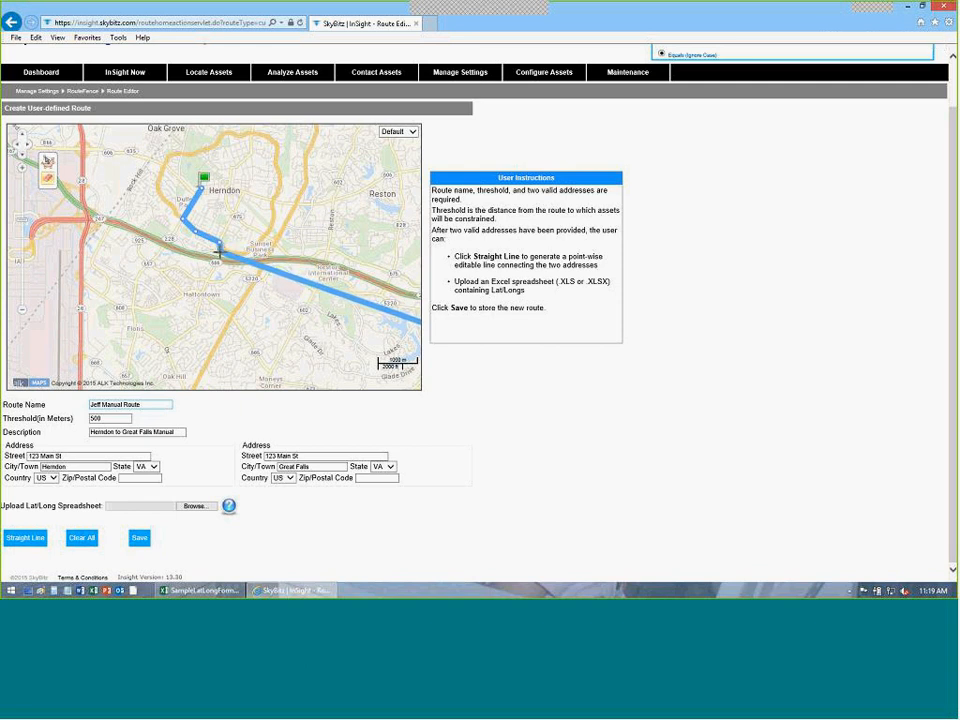
drag(219, 252, 216, 261)
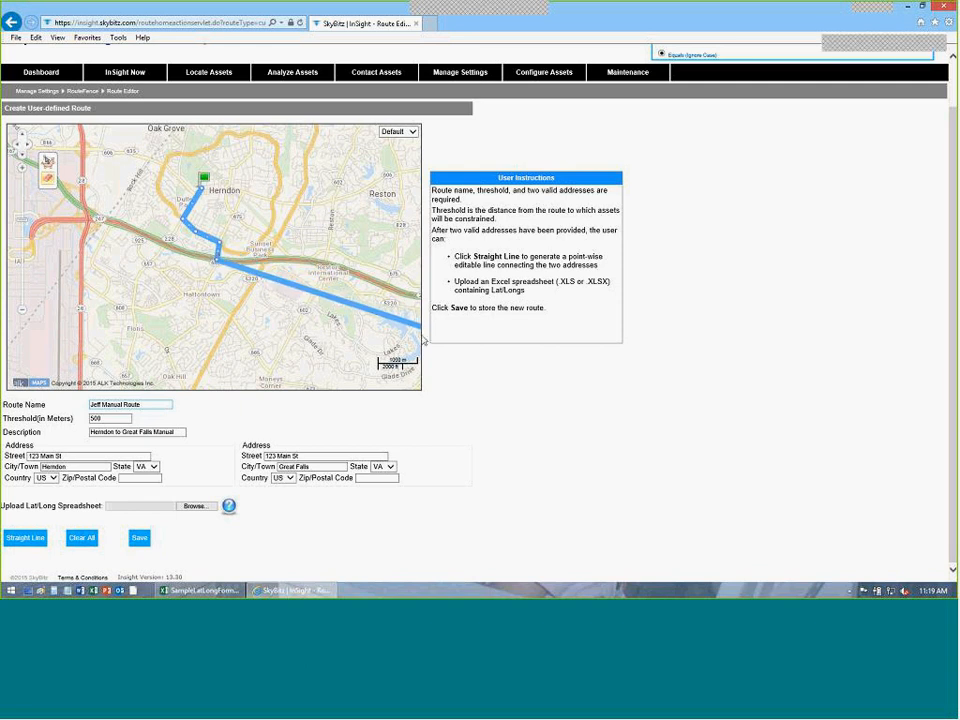
Drag more route points onto the highway toward Great Falls and save the route.
drag(310, 290, 155, 223)
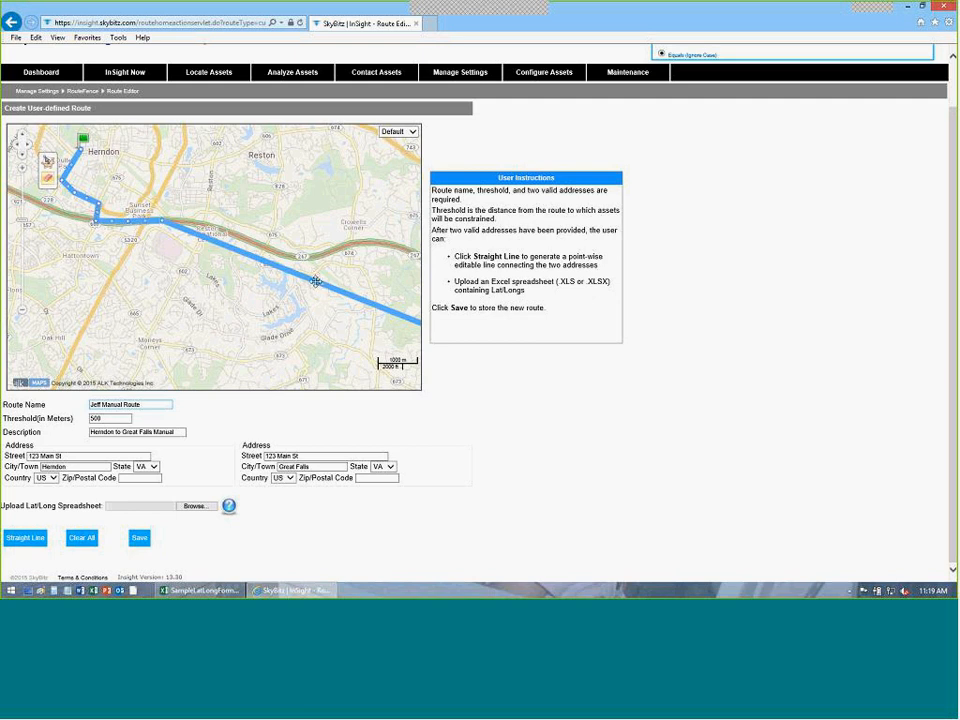
drag(317, 281, 217, 228)
drag(351, 283, 301, 257)
drag(373, 320, 281, 322)
drag(237, 260, 222, 254)
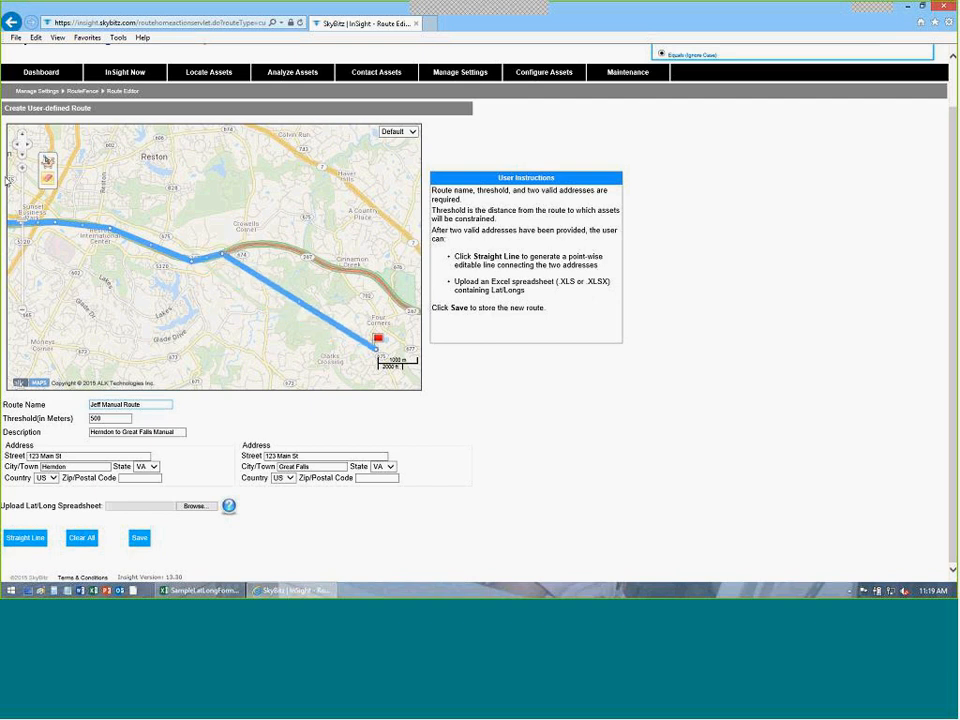
click(21, 170)
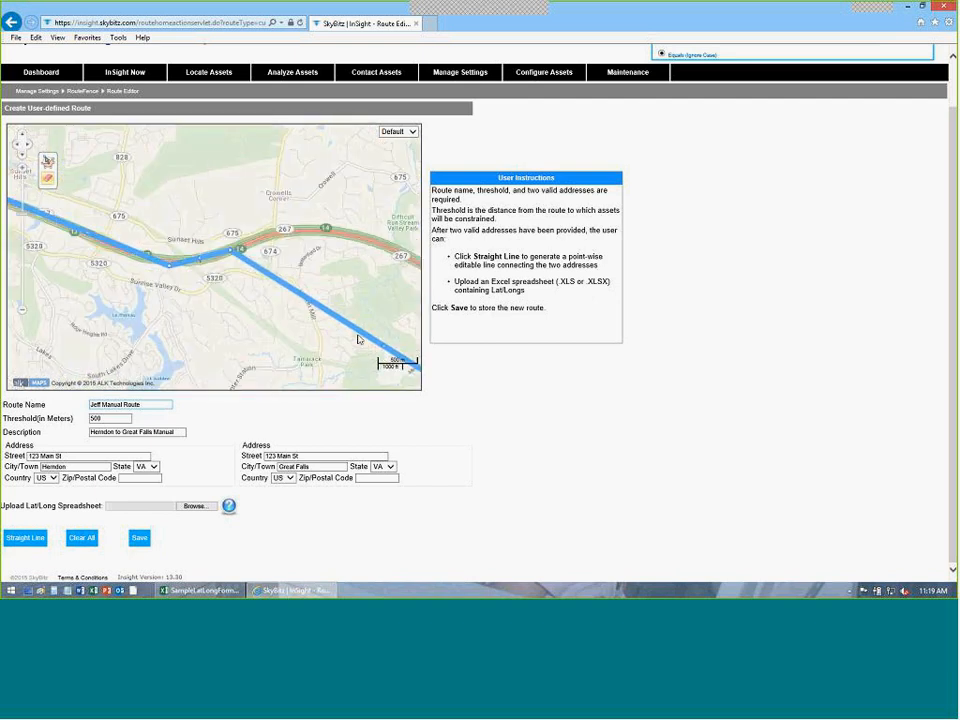
drag(384, 346, 287, 230)
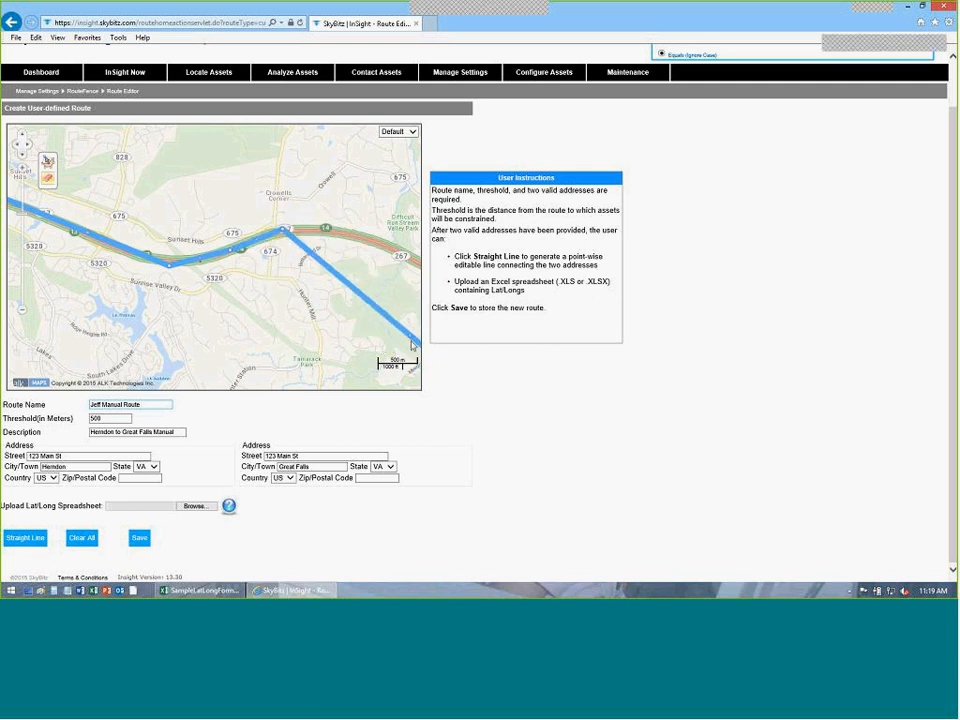
drag(401, 321, 378, 242)
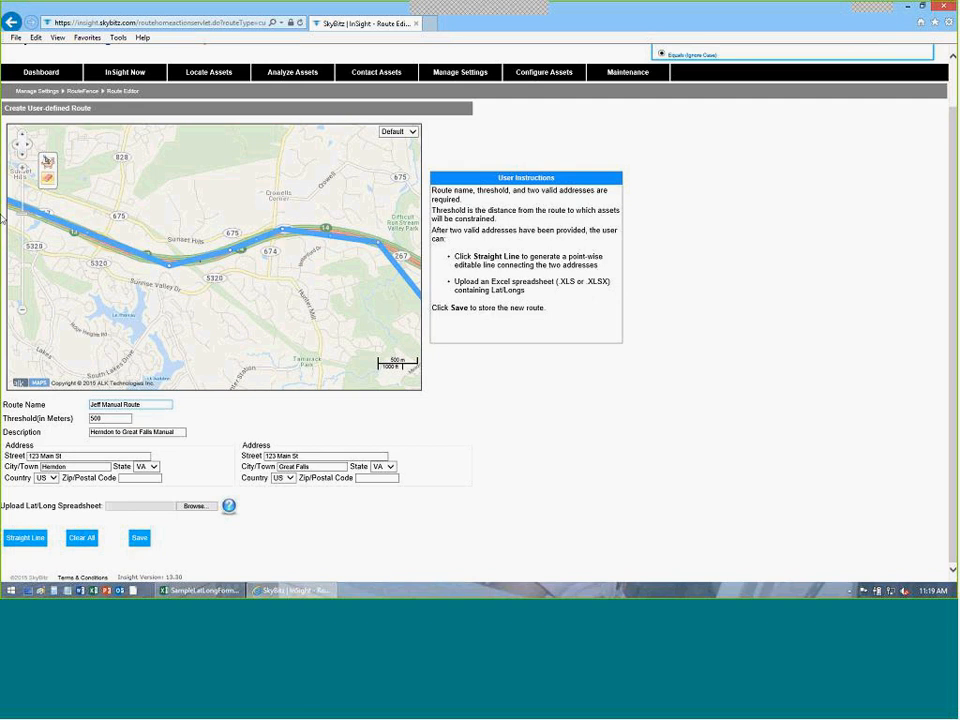
scroll(24, 315, down, 1)
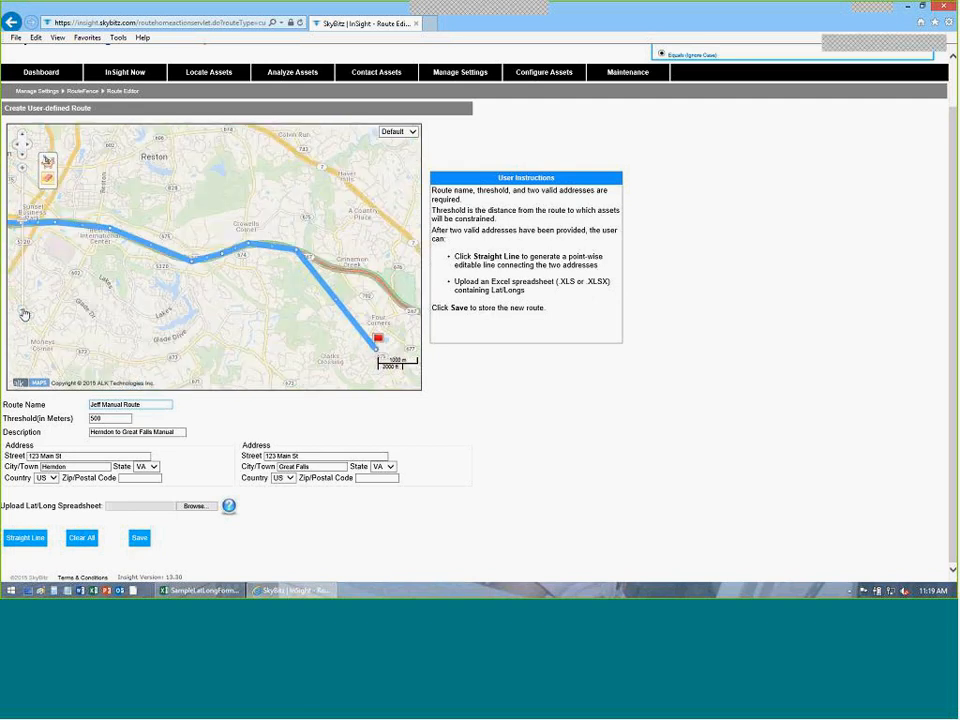
drag(338, 303, 378, 336)
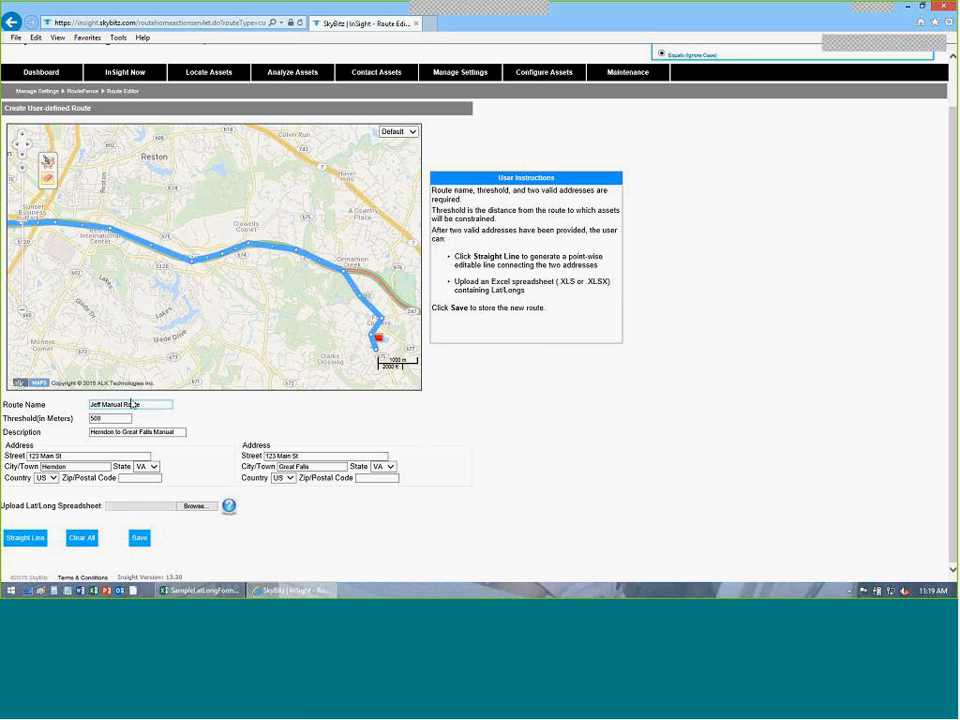
click(139, 537)
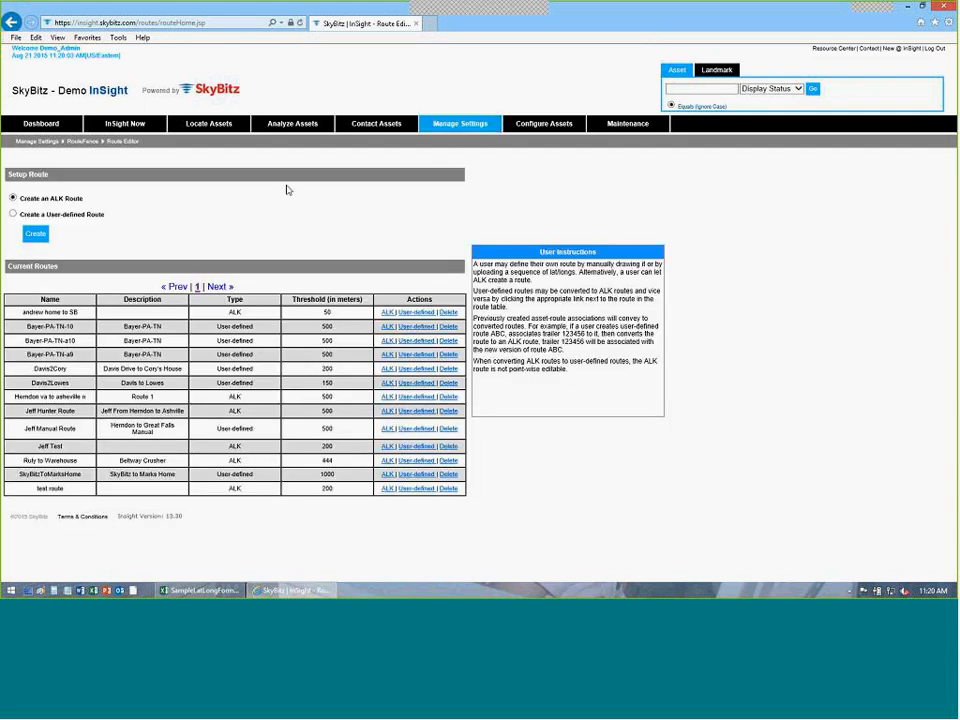
click(13, 214)
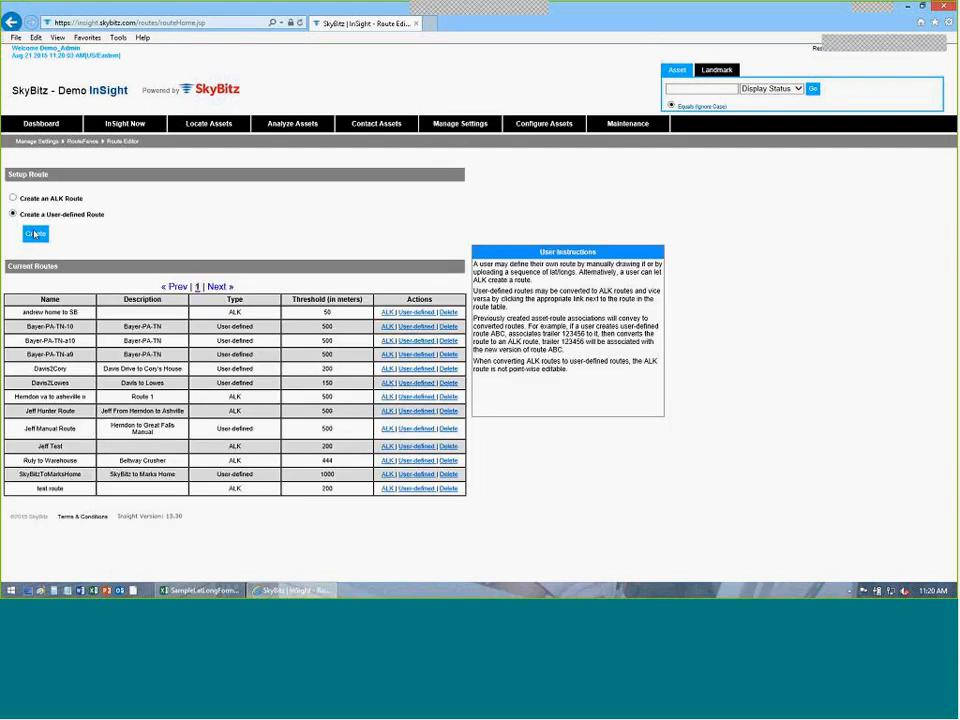
click(34, 234)
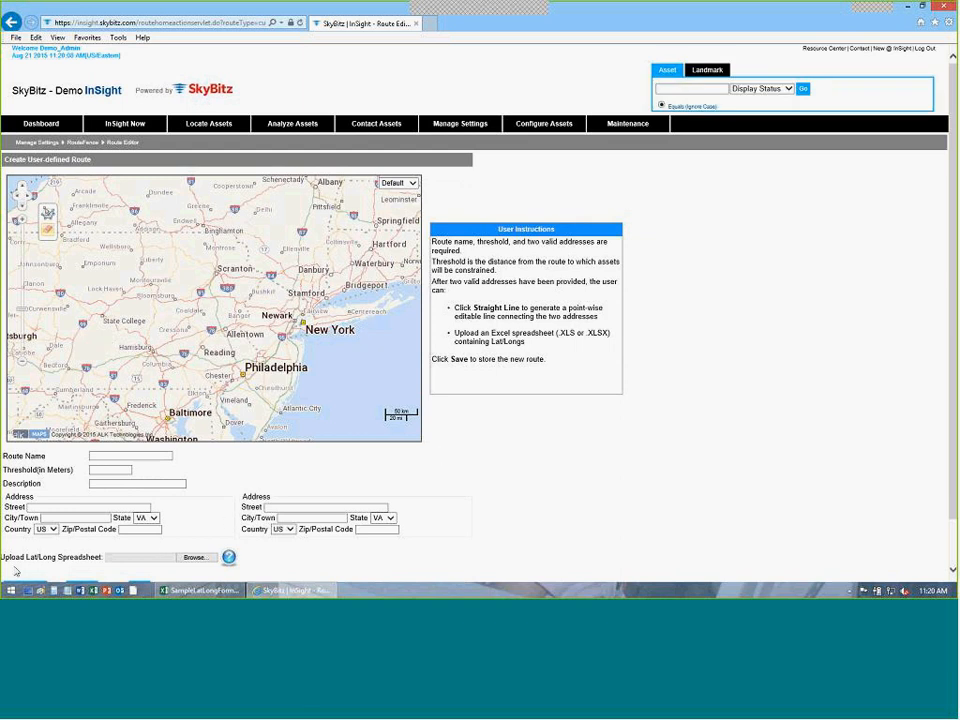
Switch to the Sample_Lat_Long_format workbook and widen column B to show full longitudes.
click(200, 590)
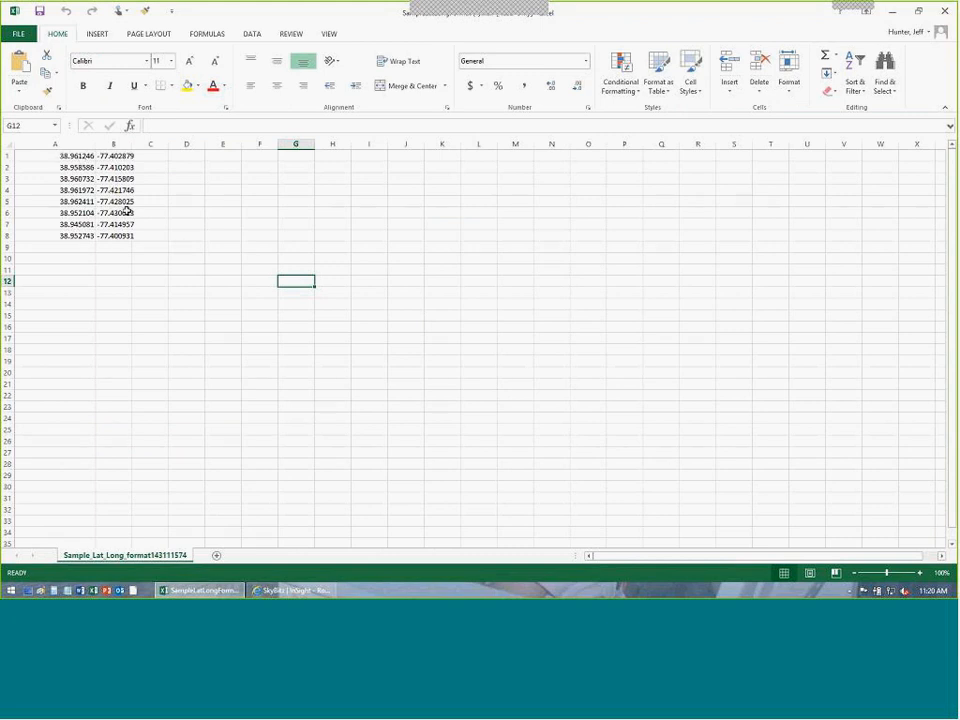
drag(98, 155, 111, 155)
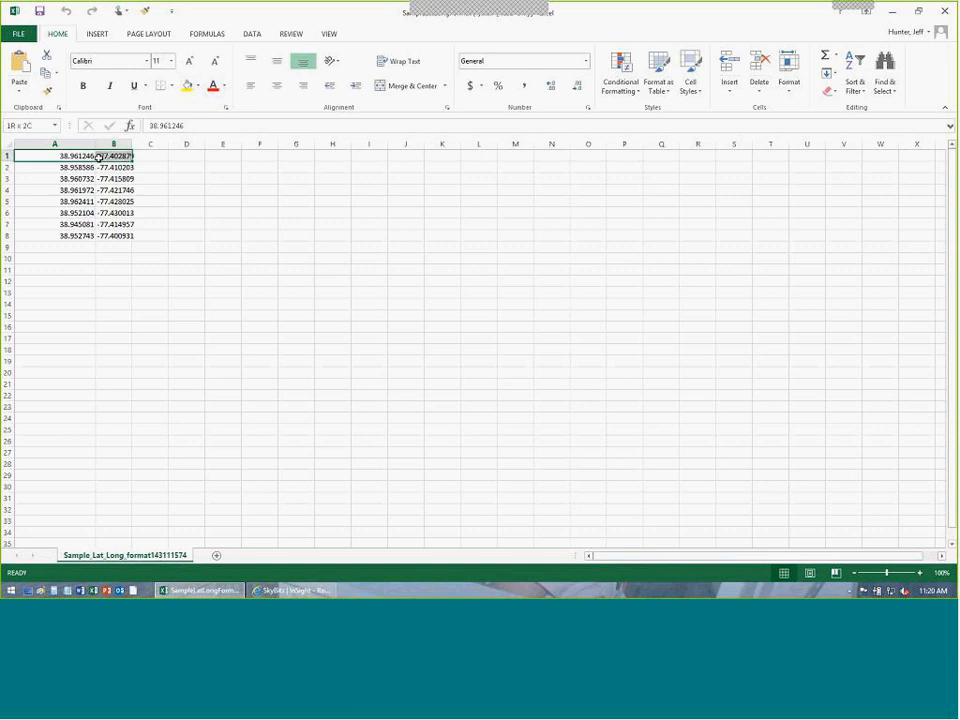
click(185, 212)
drag(131, 148, 157, 147)
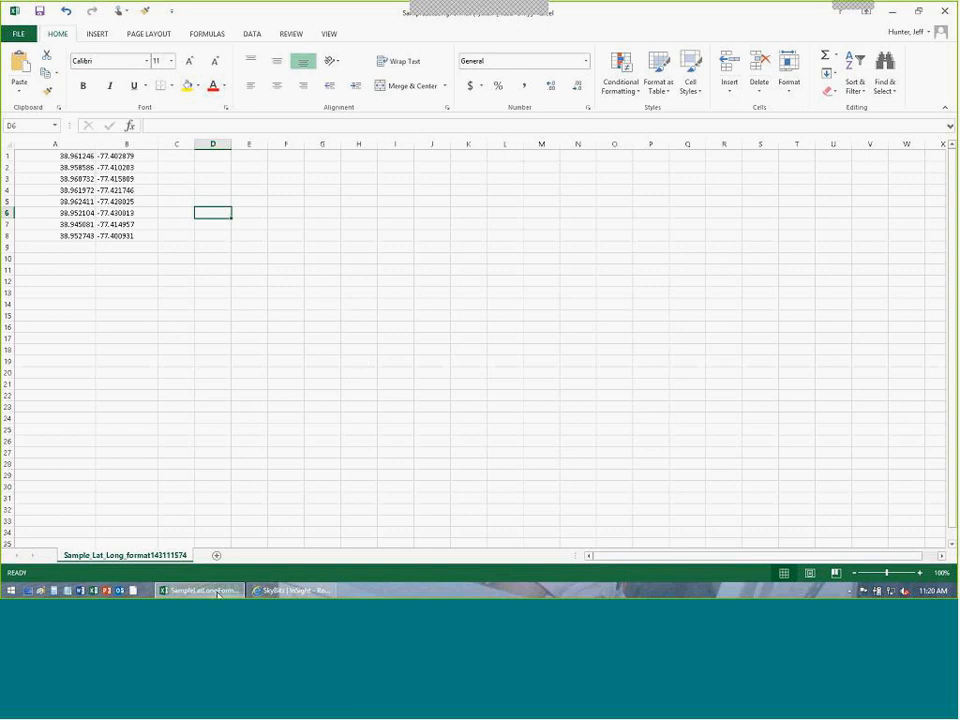
Return to SkyBitz InSight and open Manage Settings > RouteFence > Fence Setup.
click(291, 590)
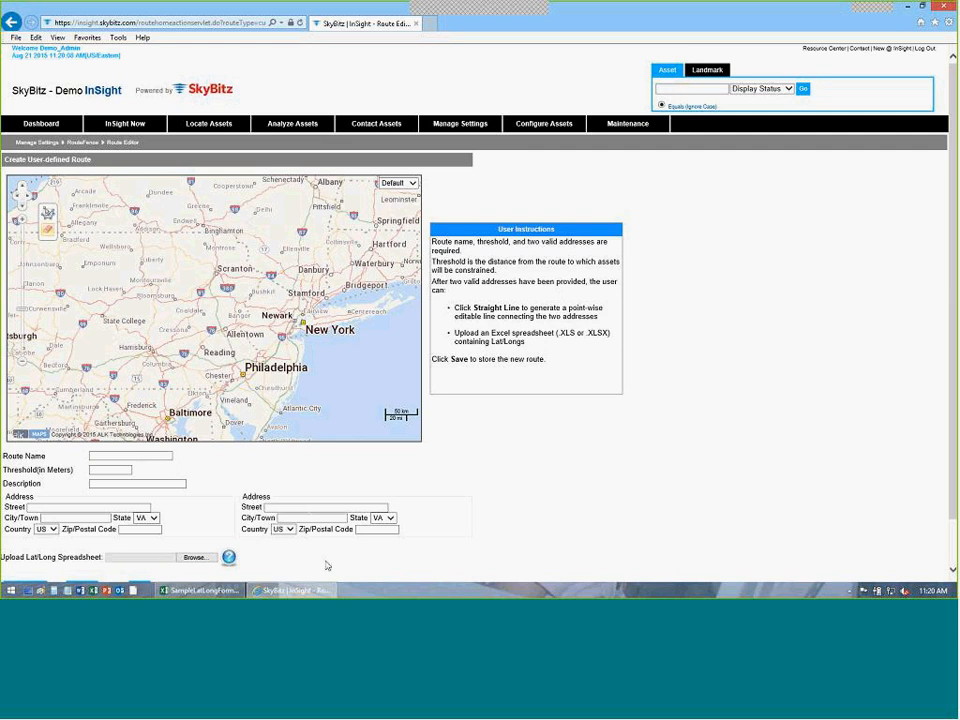
scroll(141, 561, down, 1)
scroll(141, 545, up, 1)
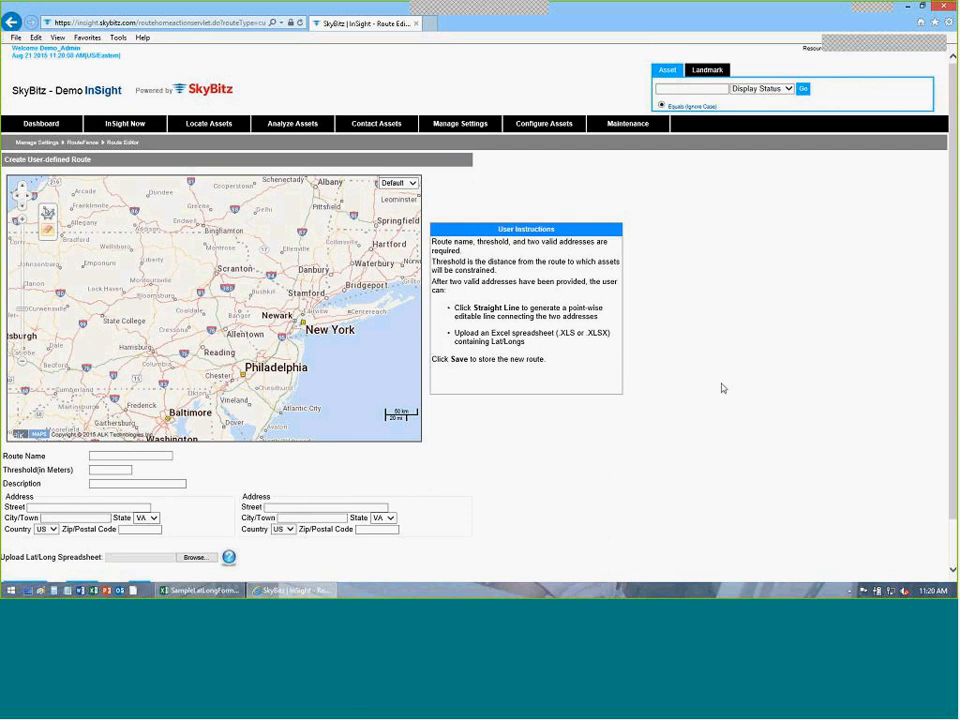
click(455, 128)
mouse_move(506, 261)
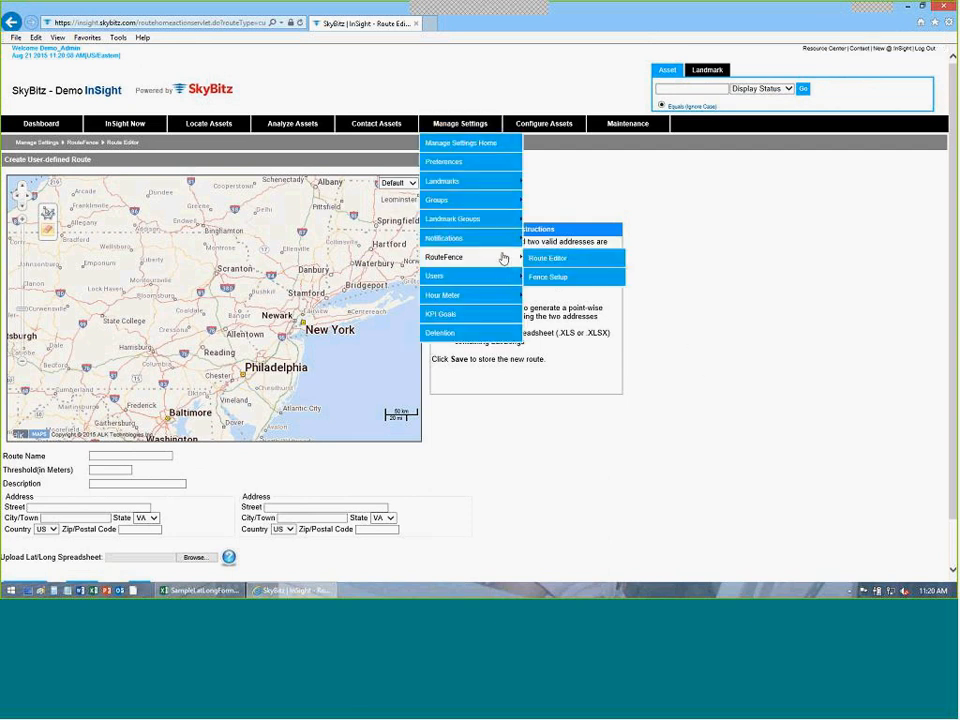
click(557, 280)
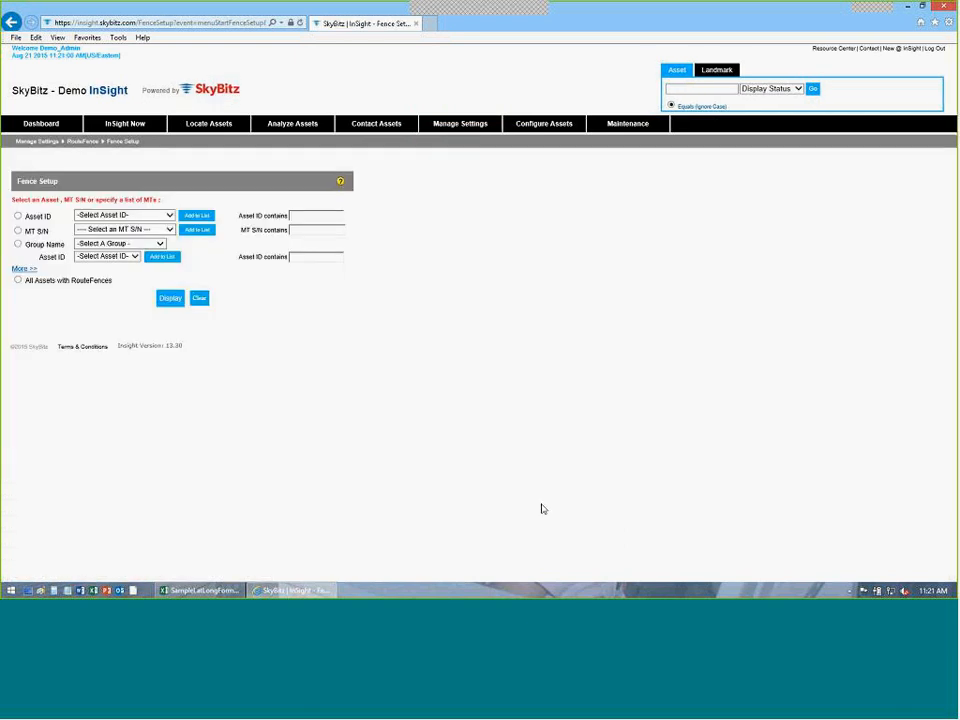
Look up asset ID 20018852 and display its fence setup.
click(17, 216)
click(112, 217)
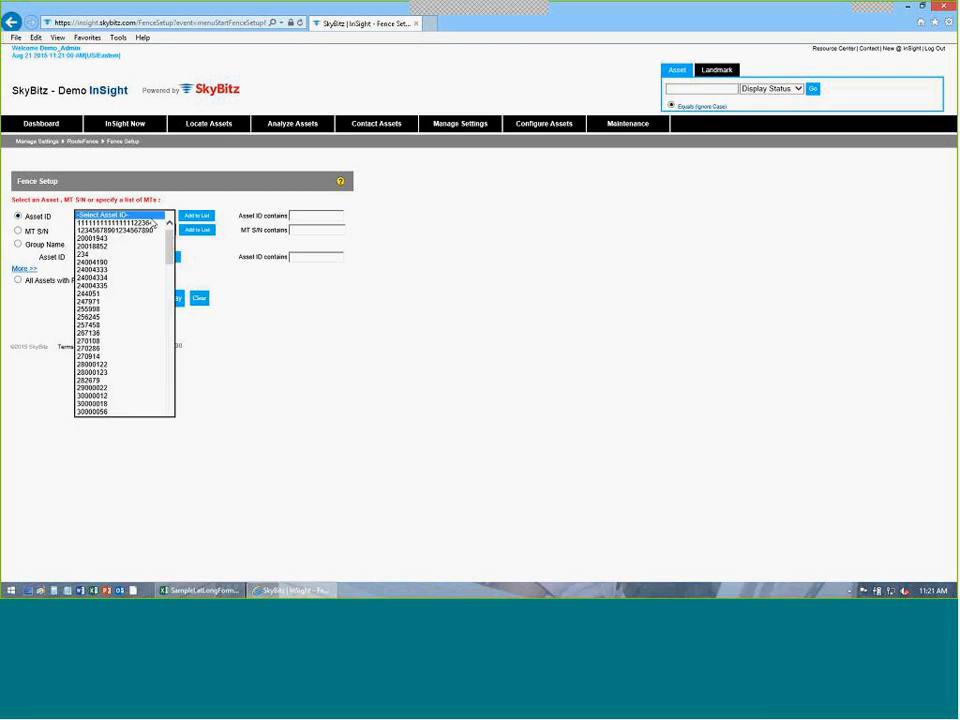
click(99, 249)
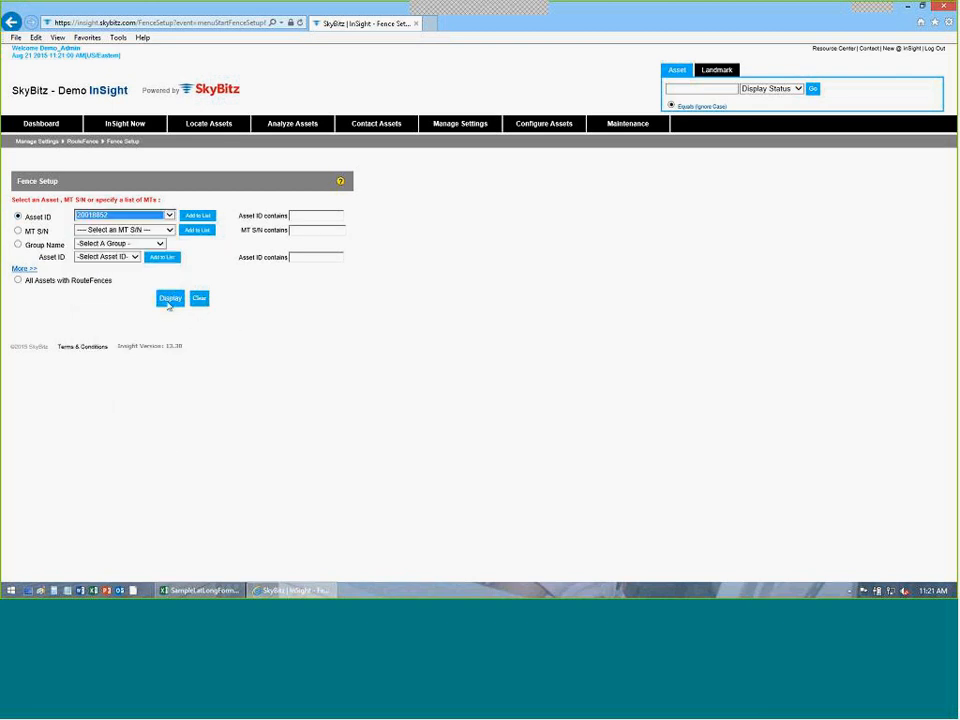
click(170, 297)
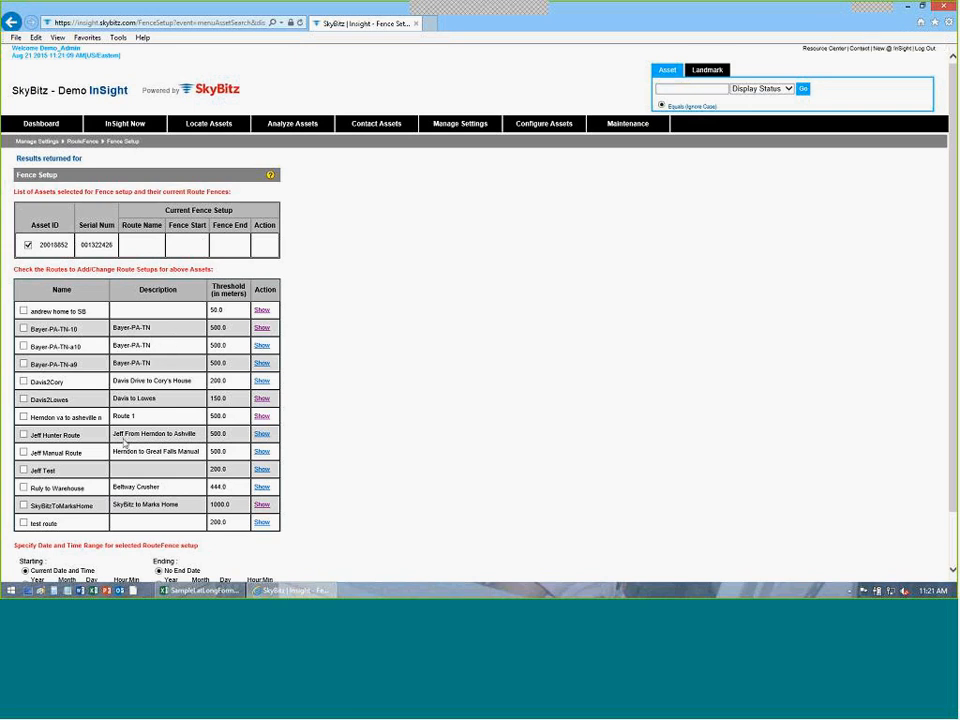
click(23, 434)
click(23, 452)
scroll(371, 437, down, 2)
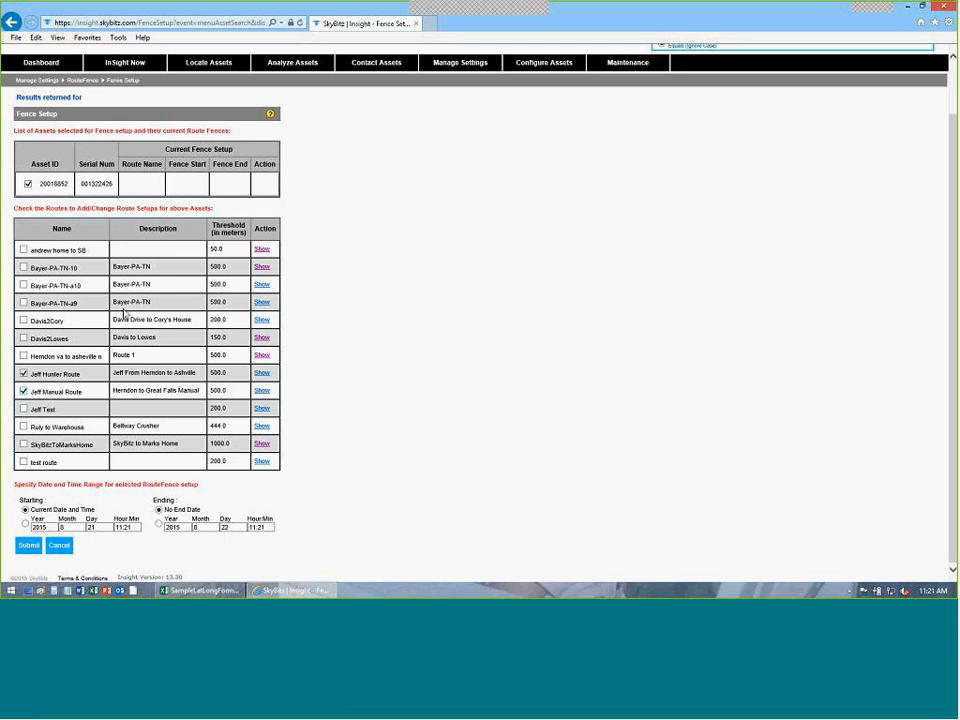
Submit the two Jeff route assignments and return to a blank RouteFence Fence Setup page.
click(33, 548)
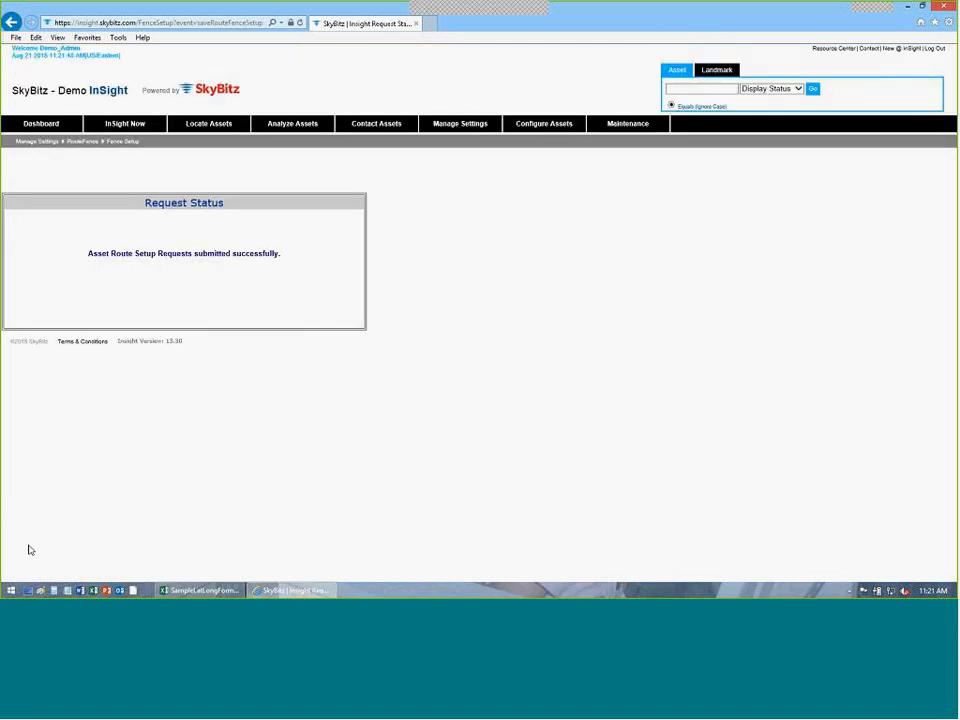
click(540, 125)
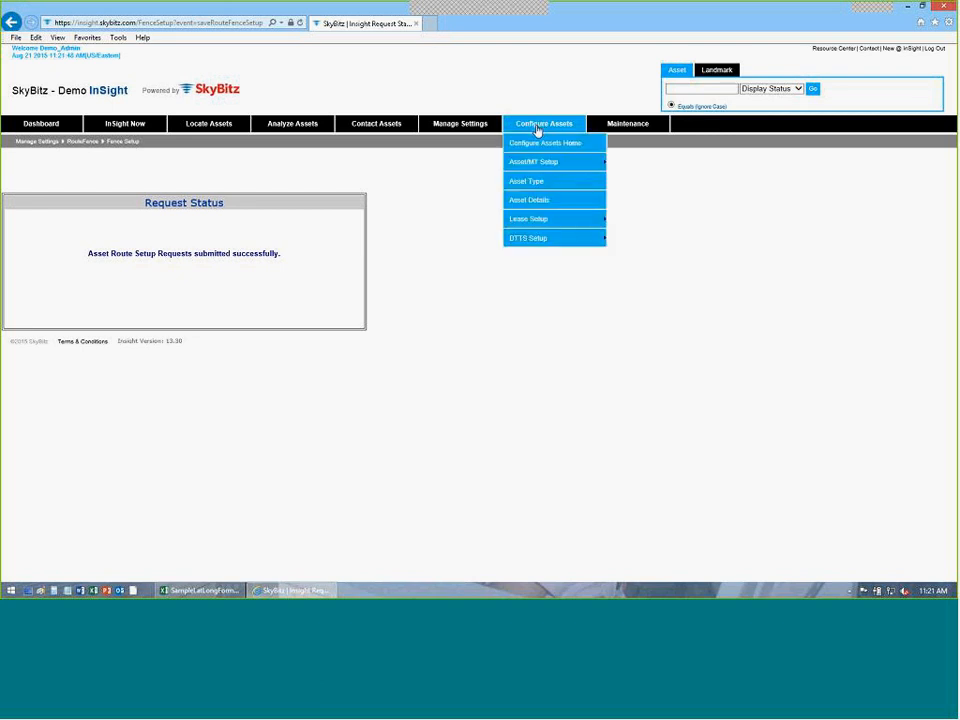
mouse_move(477, 120)
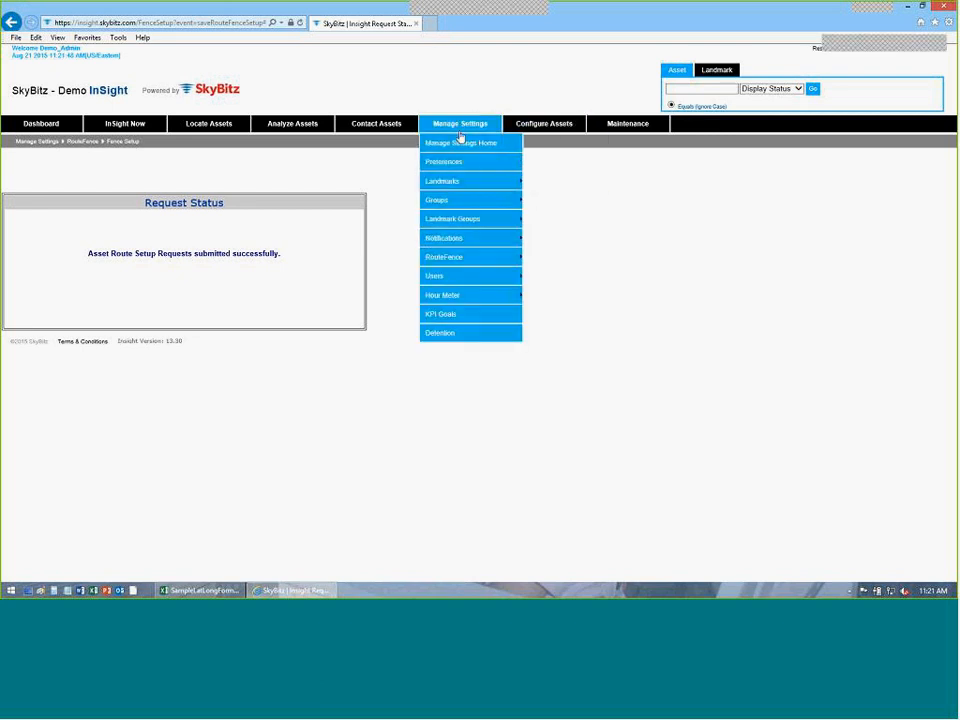
mouse_move(505, 257)
click(548, 277)
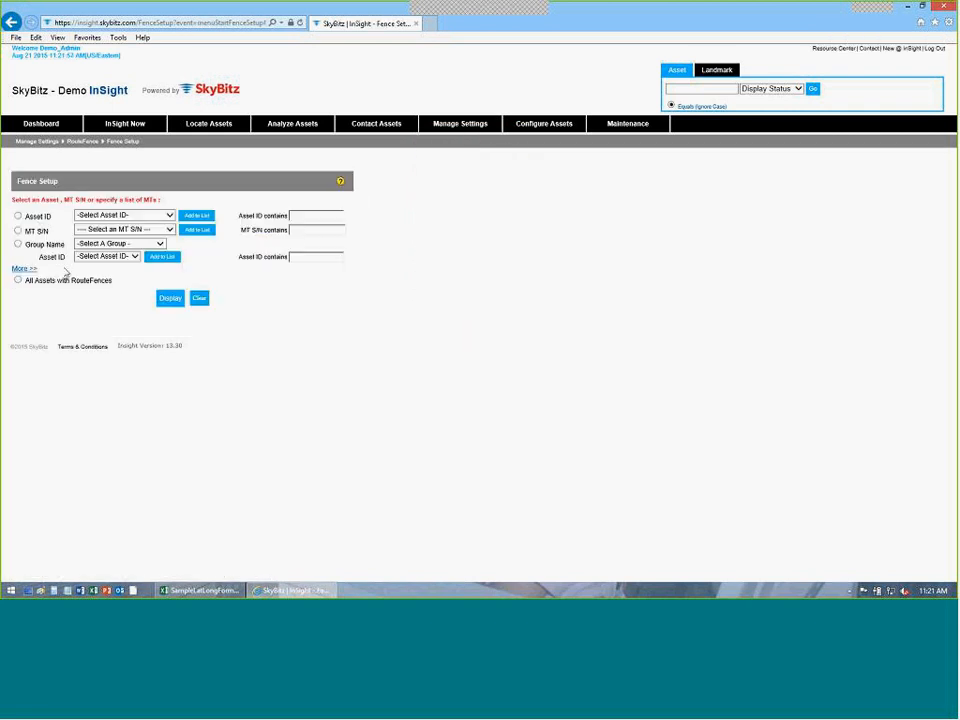
Display the list of all assets with RouteFences.
click(17, 280)
click(169, 299)
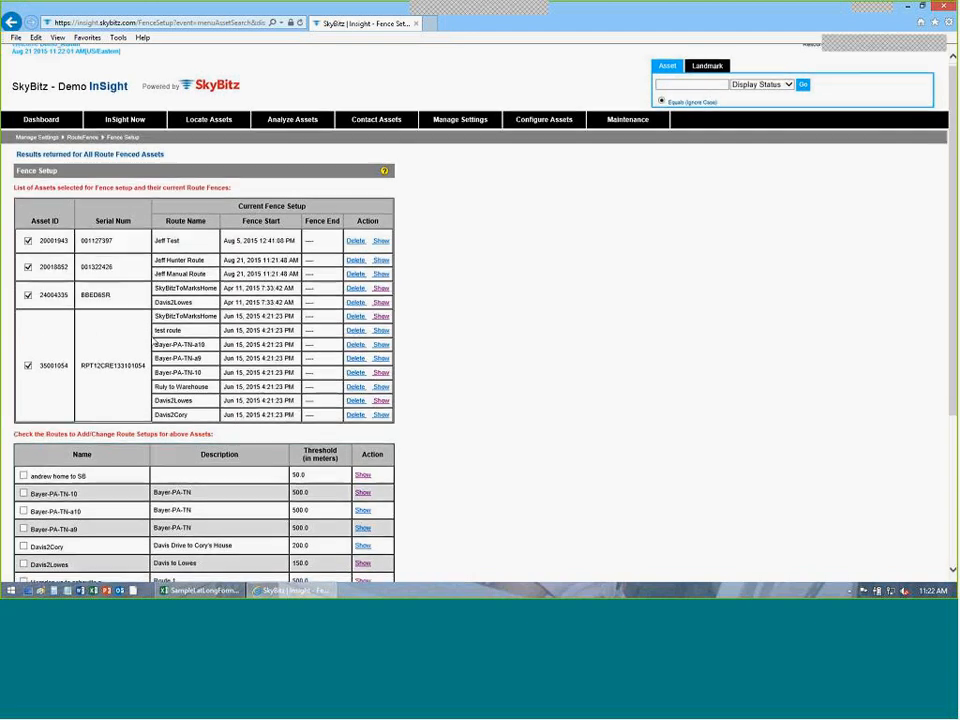
scroll(142, 311, down, 2)
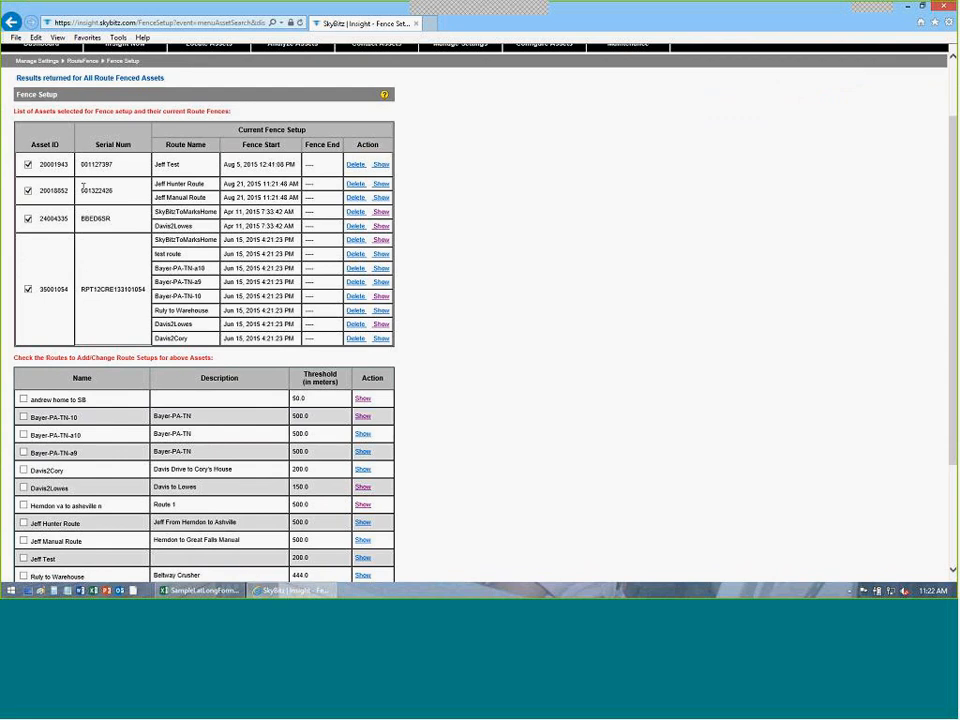
double_click(119, 192)
drag(237, 184, 270, 184)
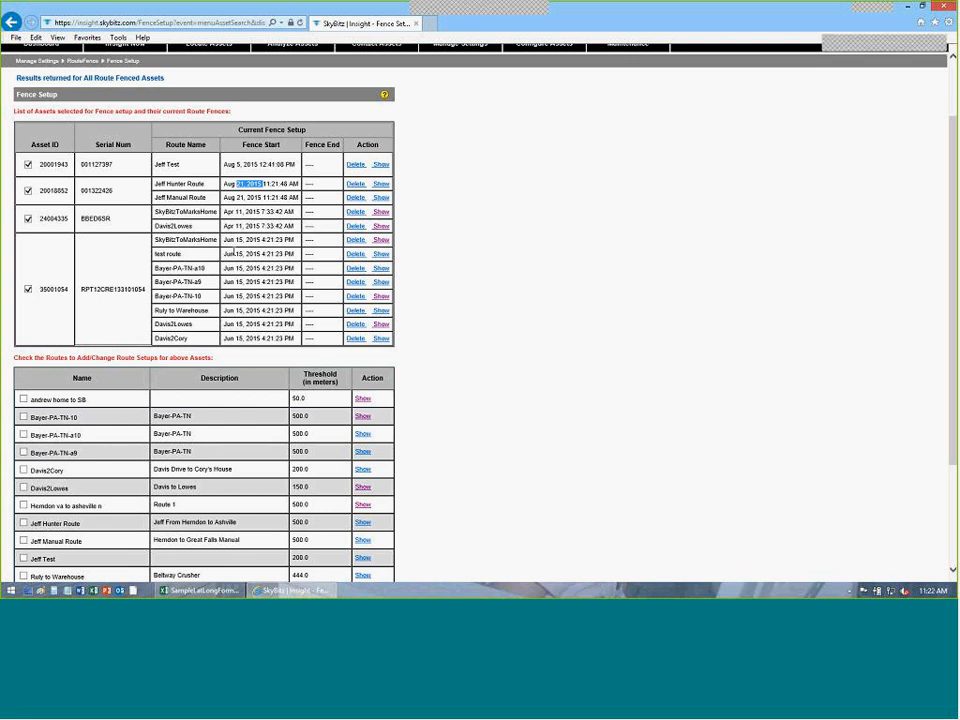
click(382, 189)
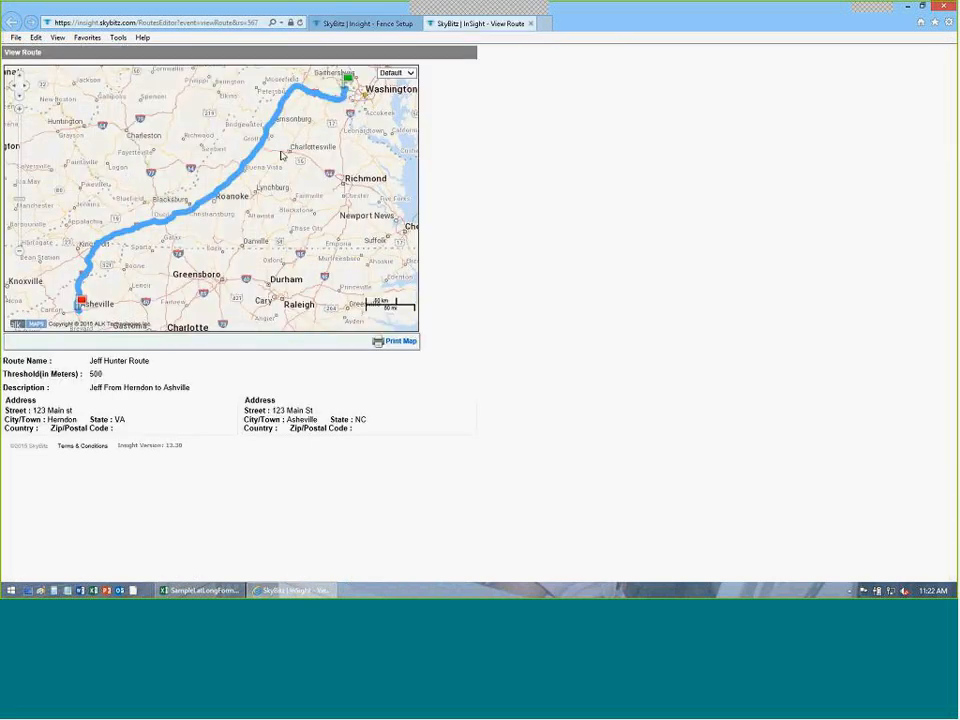
click(531, 23)
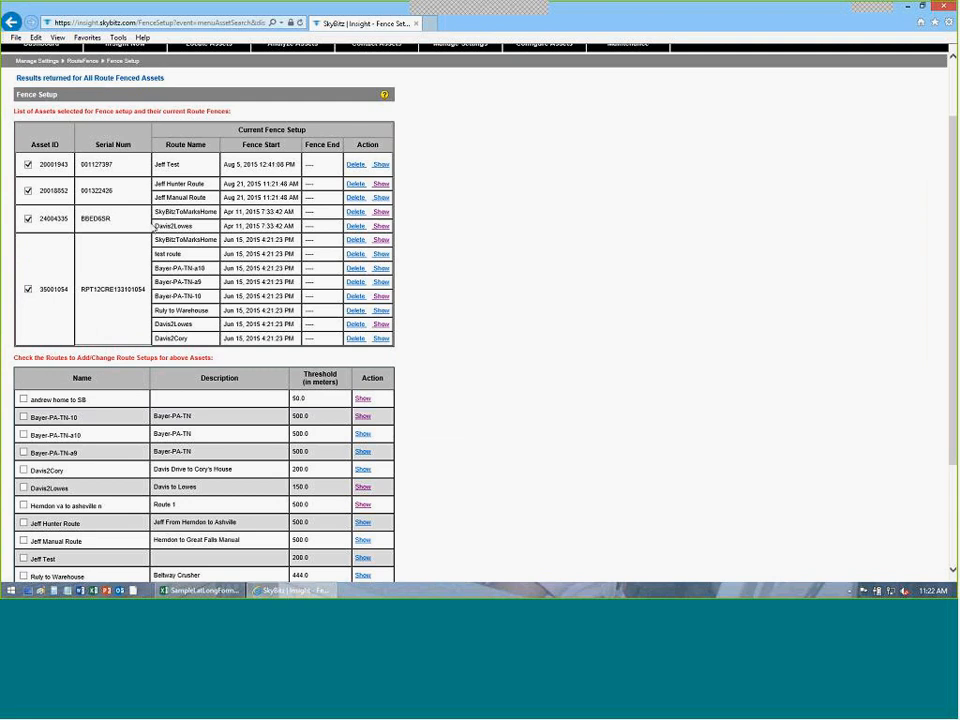
scroll(216, 320, down, 3)
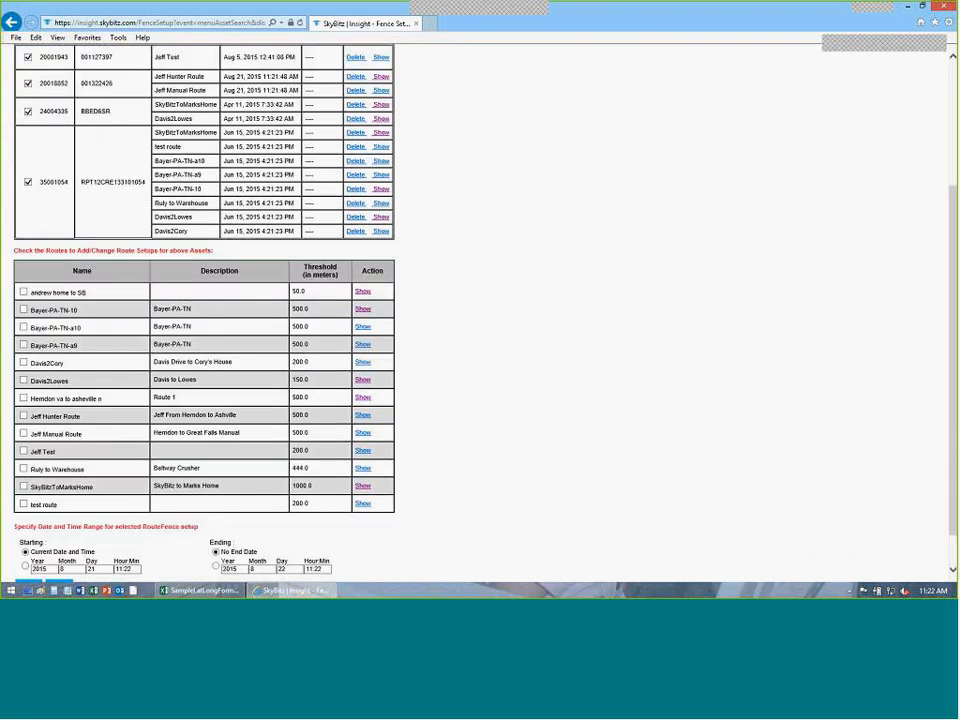
scroll(200, 310, up, 5)
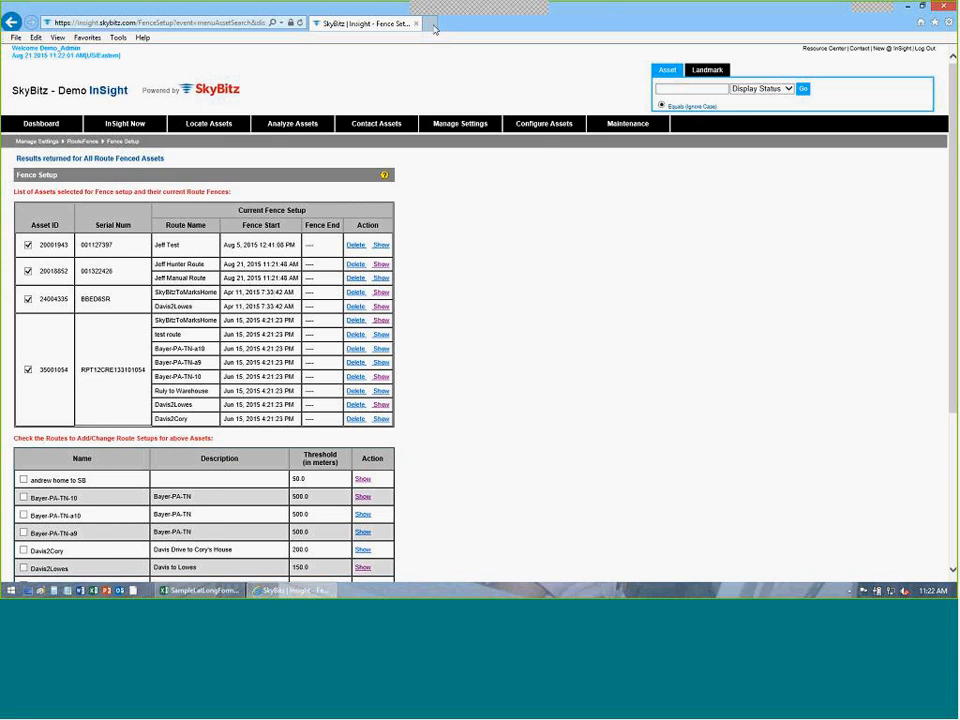
mouse_move(344, 8)
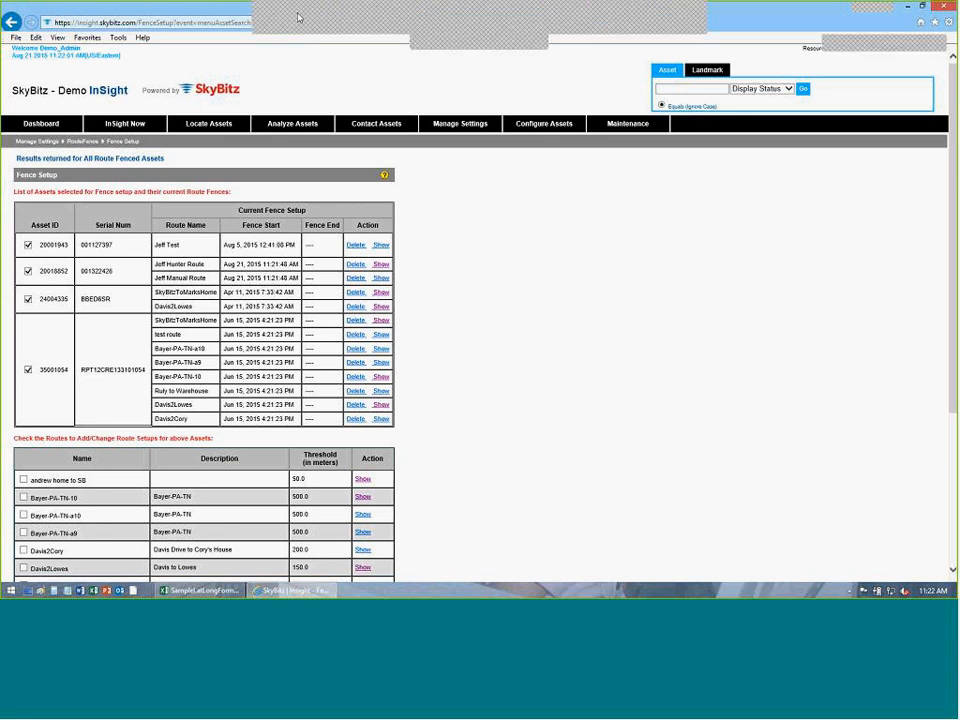